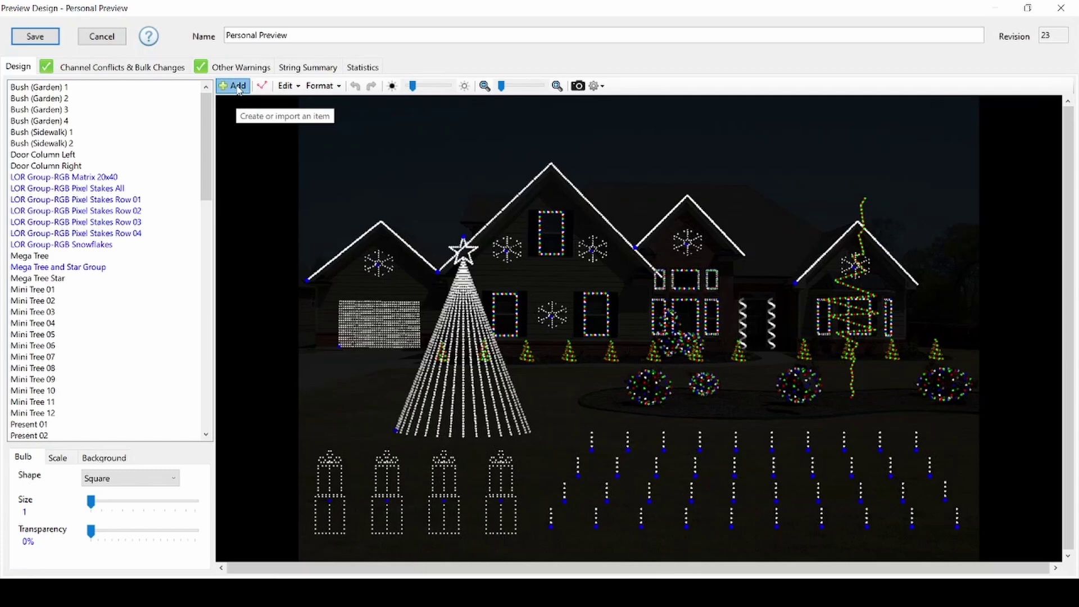
{"action": "left_click", "coordinate": [235, 86]}
{"action": "left_click", "coordinate": [441, 311]}
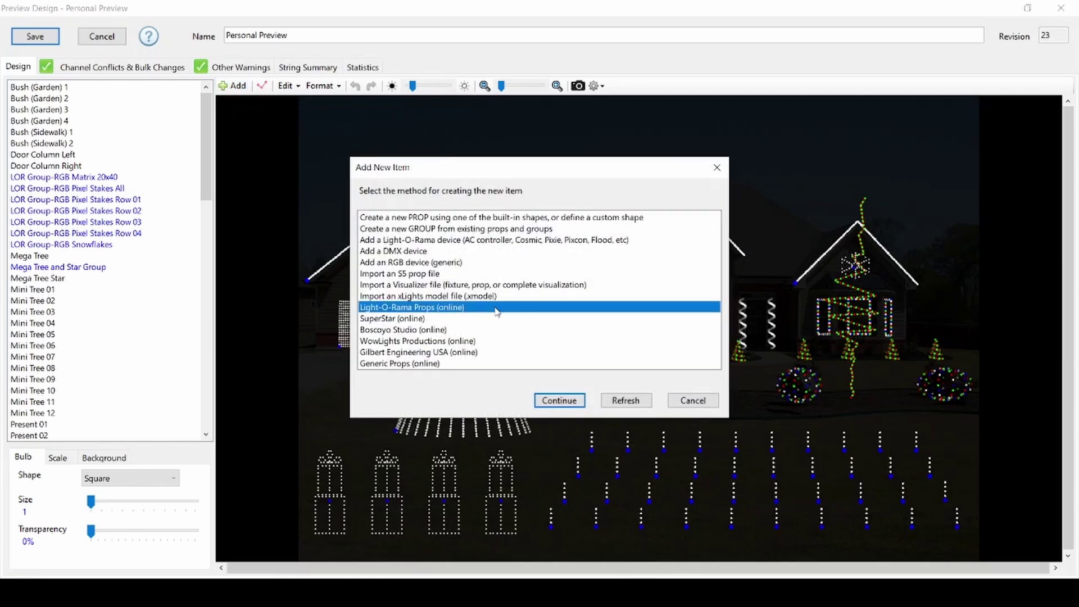
{"action": "left_click", "coordinate": [693, 403]}
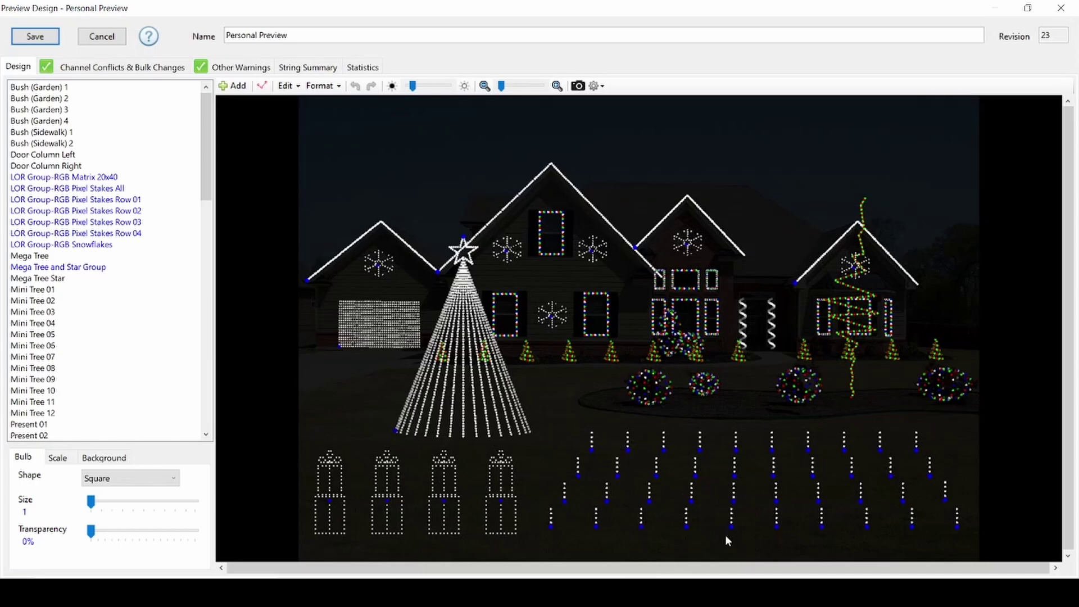
- Examine the channel type and network options of the Roofline Garage prop and the per-network channel counts in the preview statistics
{"action": "left_click", "coordinate": [330, 266]}
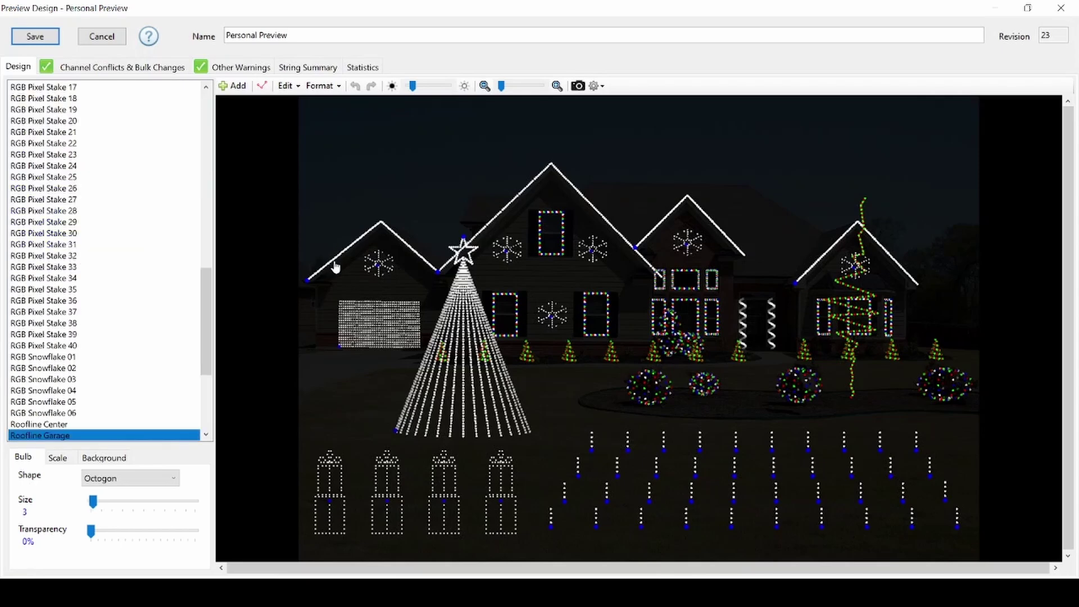
{"action": "double_click", "coordinate": [332, 268]}
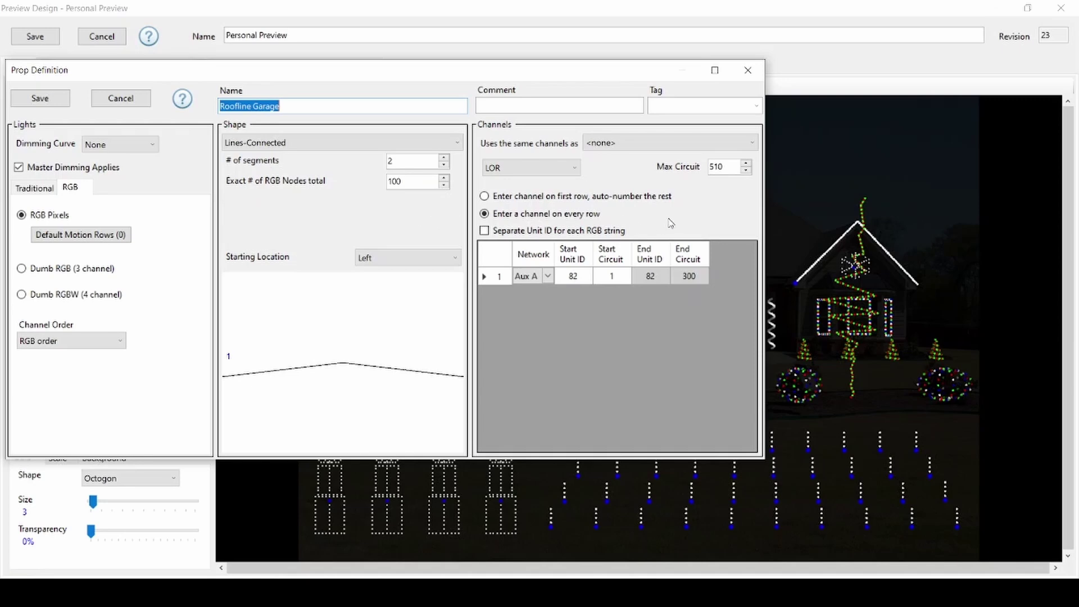
{"action": "left_click", "coordinate": [556, 168]}
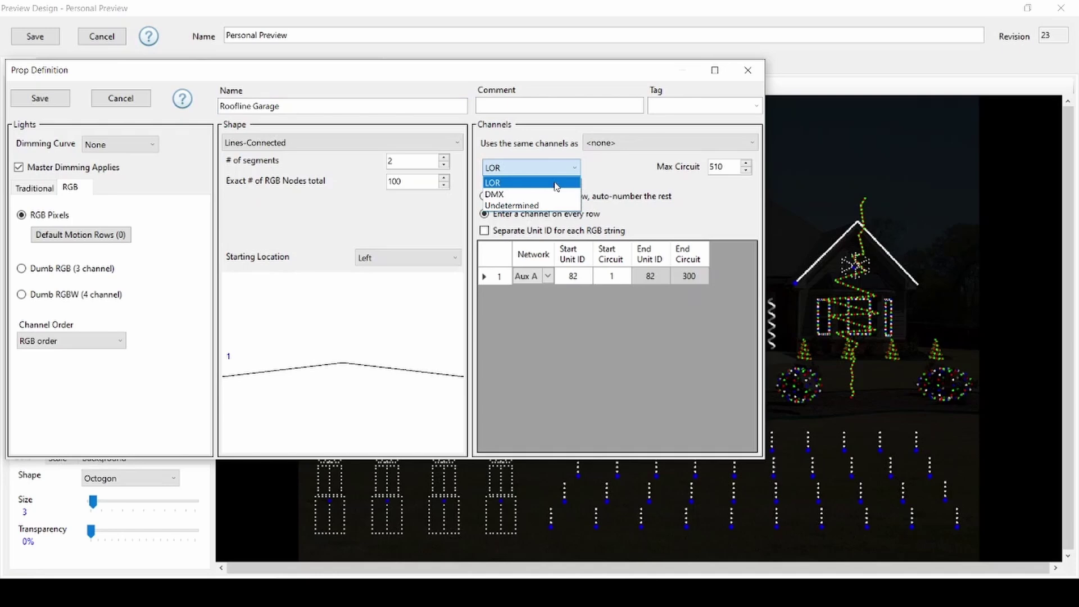
{"action": "left_click", "coordinate": [607, 179]}
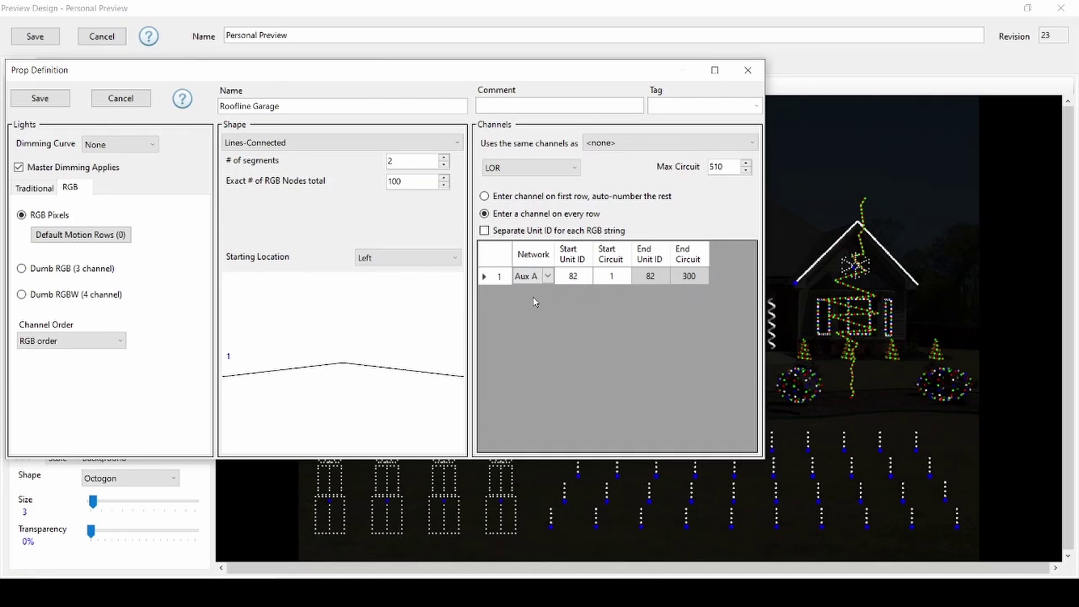
{"action": "left_click", "coordinate": [548, 277]}
{"action": "left_click", "coordinate": [549, 276]}
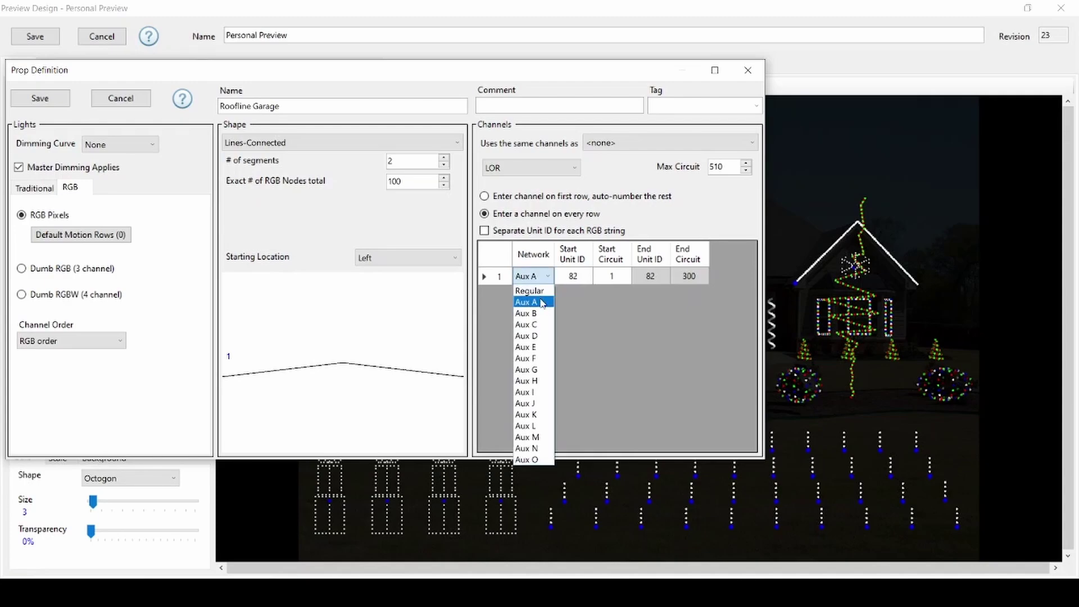
{"action": "left_click", "coordinate": [541, 304]}
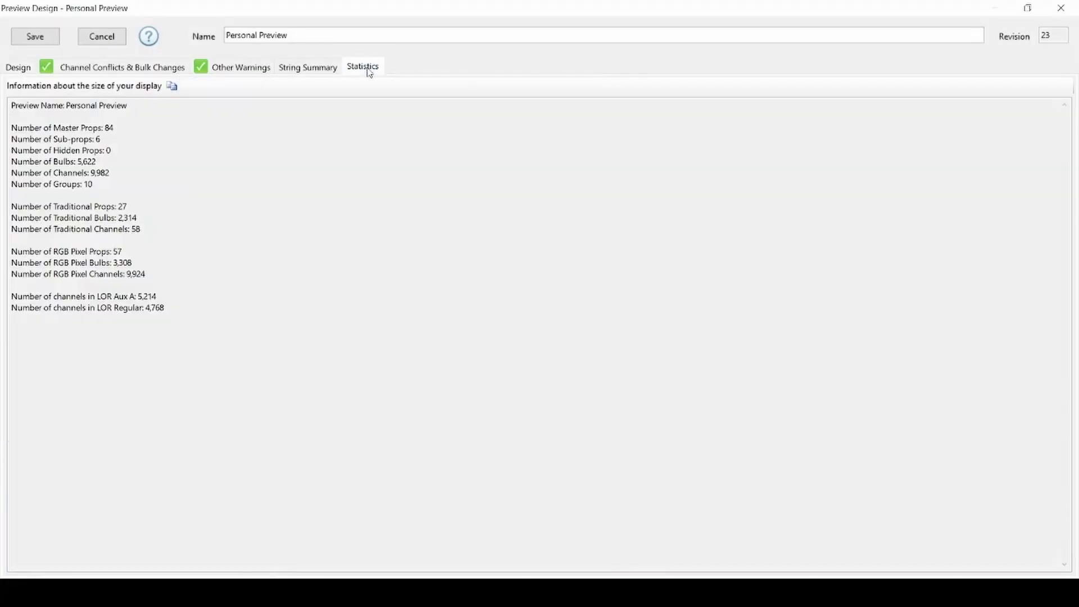
{"action": "left_click_drag", "start_coordinate": [164, 307], "coordinate": [11, 295]}
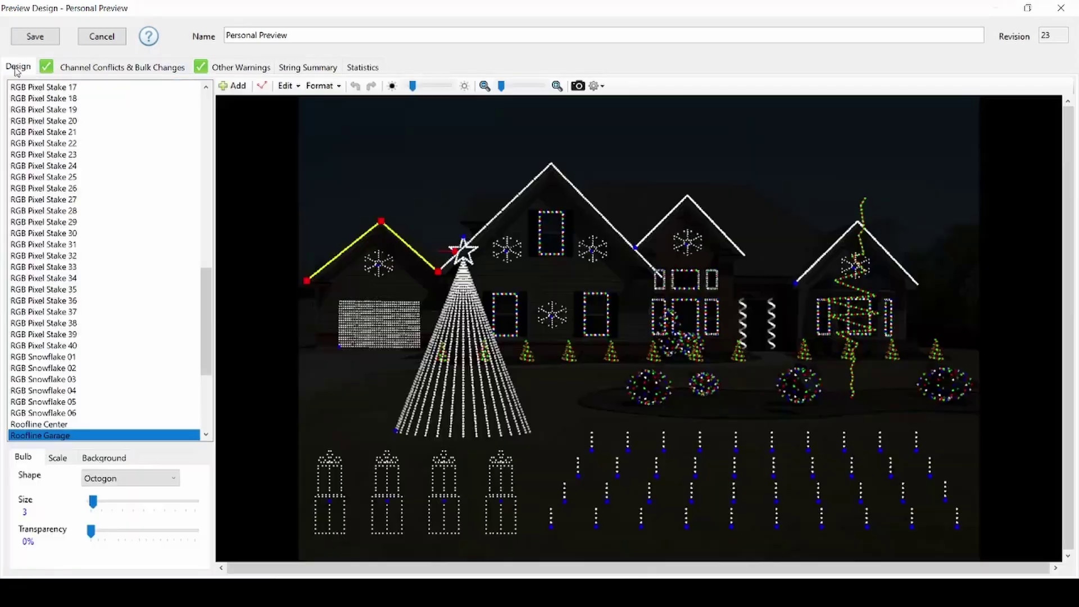
- Assign the tag RGB Roofline 01 to the Roofline Garage prop and save its definition
{"action": "left_click", "coordinate": [18, 67]}
{"action": "double_click", "coordinate": [333, 260]}
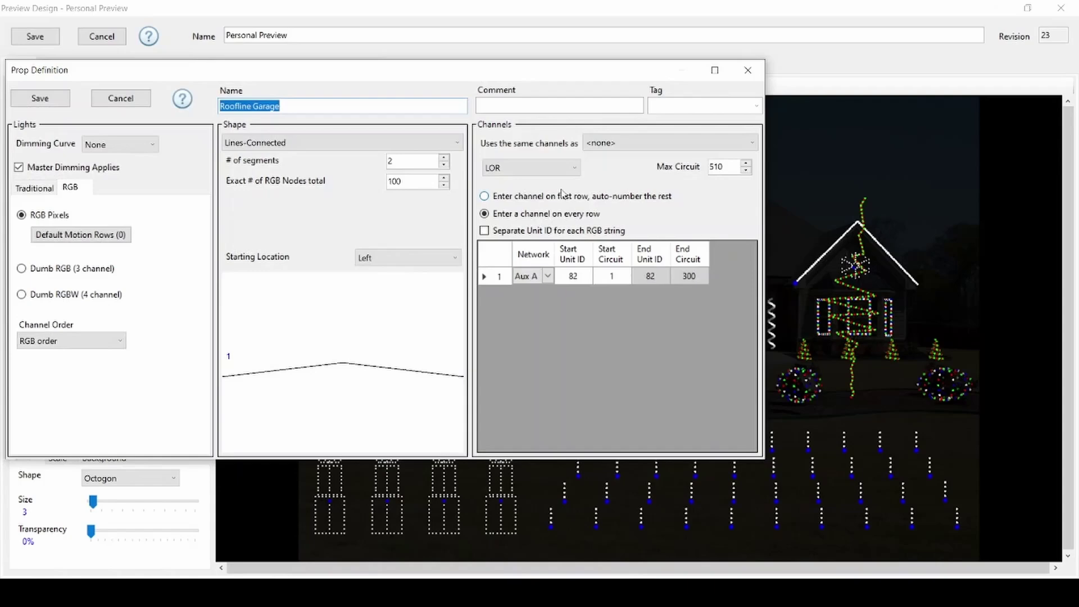
{"action": "left_click", "coordinate": [757, 107]}
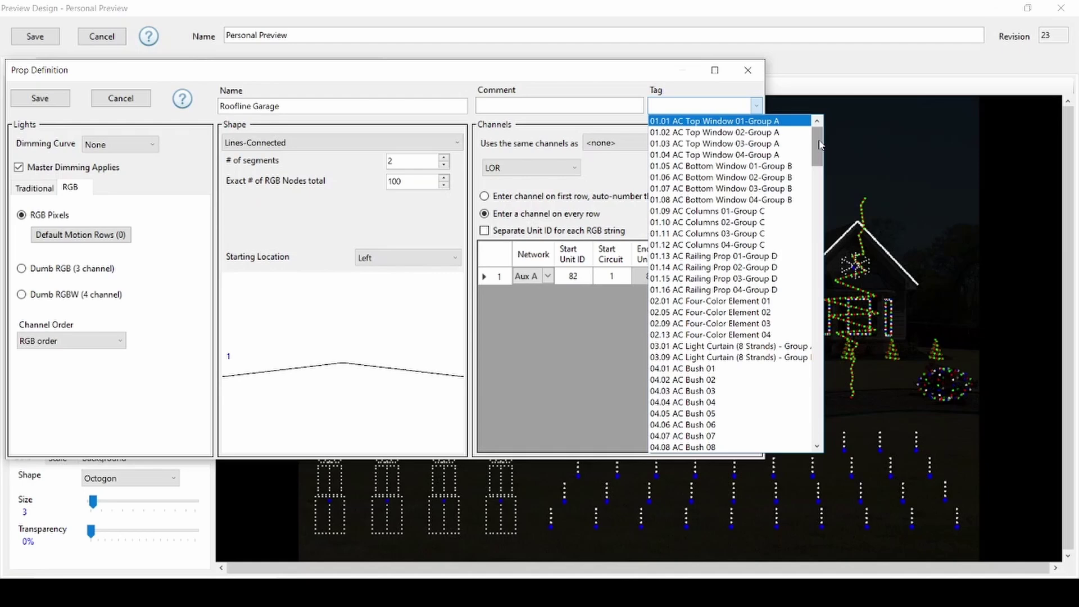
{"action": "left_click_drag", "start_coordinate": [820, 144], "coordinate": [828, 338]}
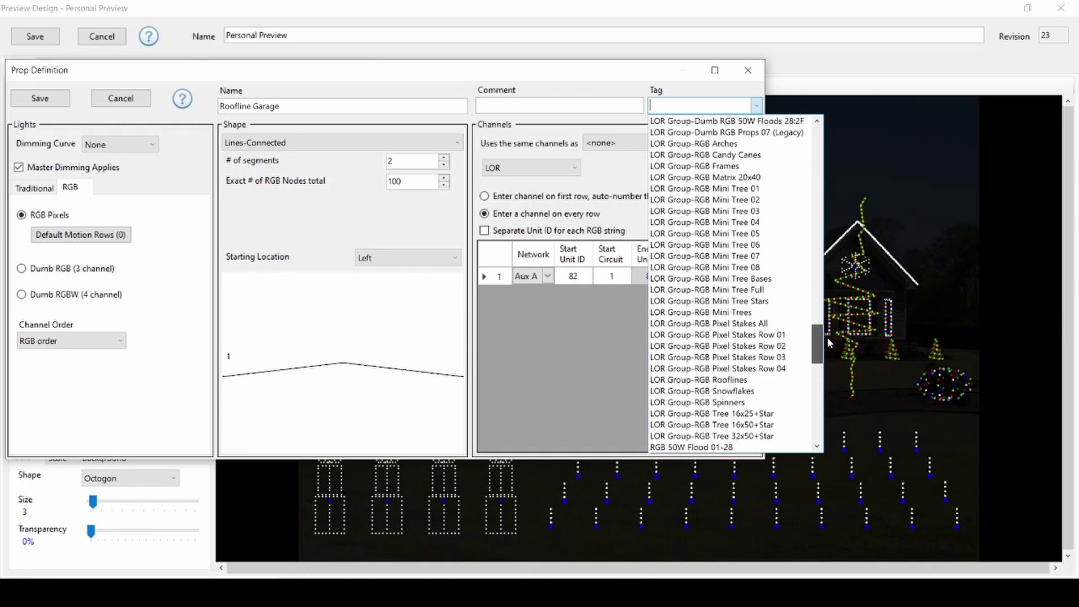
{"action": "left_click_drag", "start_coordinate": [828, 338], "coordinate": [821, 417]}
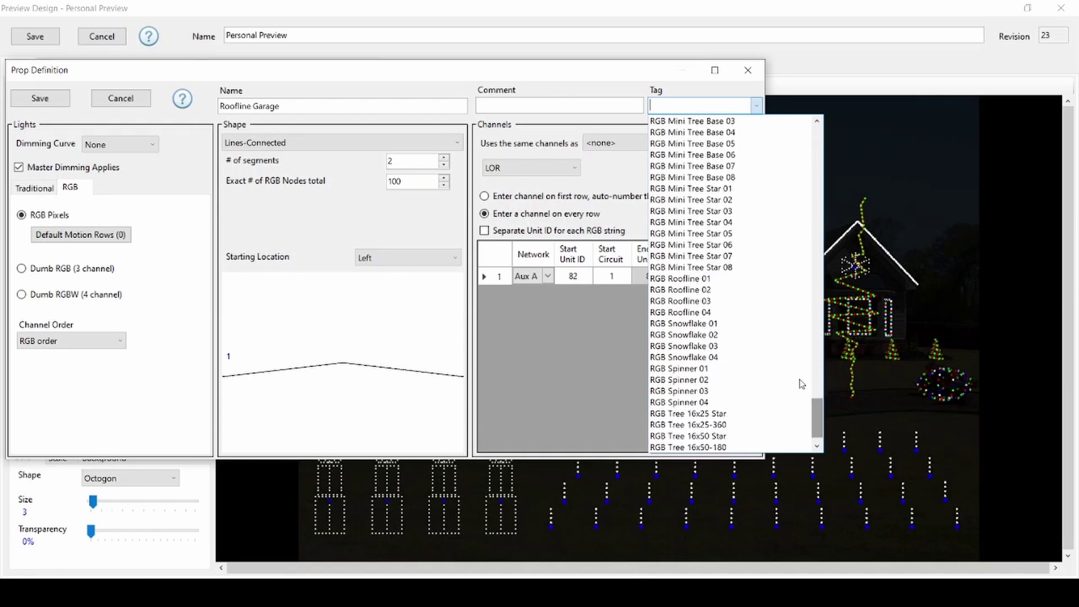
{"action": "left_click", "coordinate": [721, 281]}
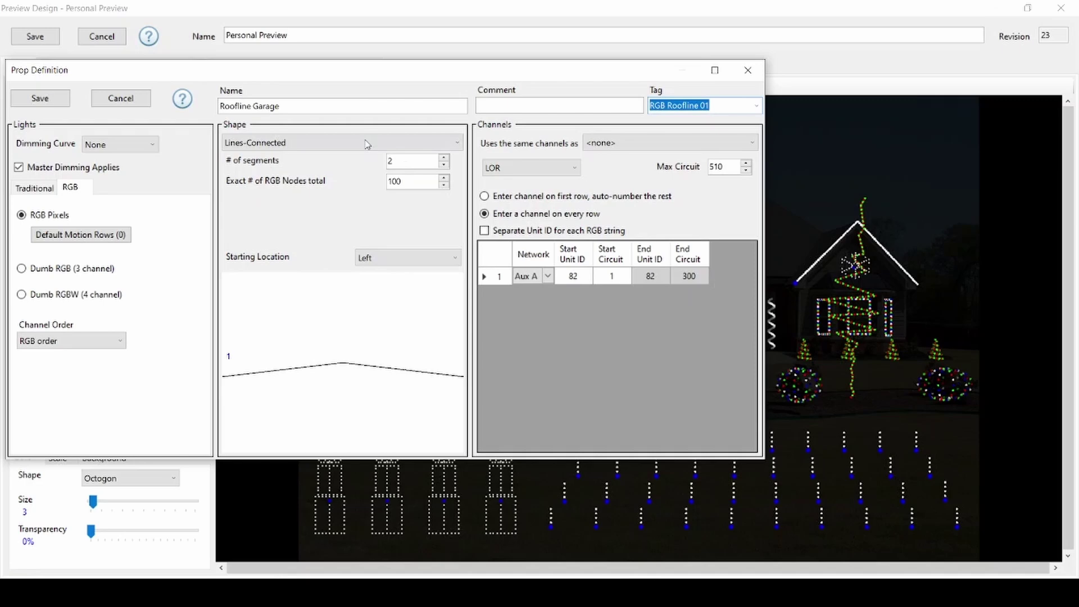
{"action": "left_click", "coordinate": [31, 104]}
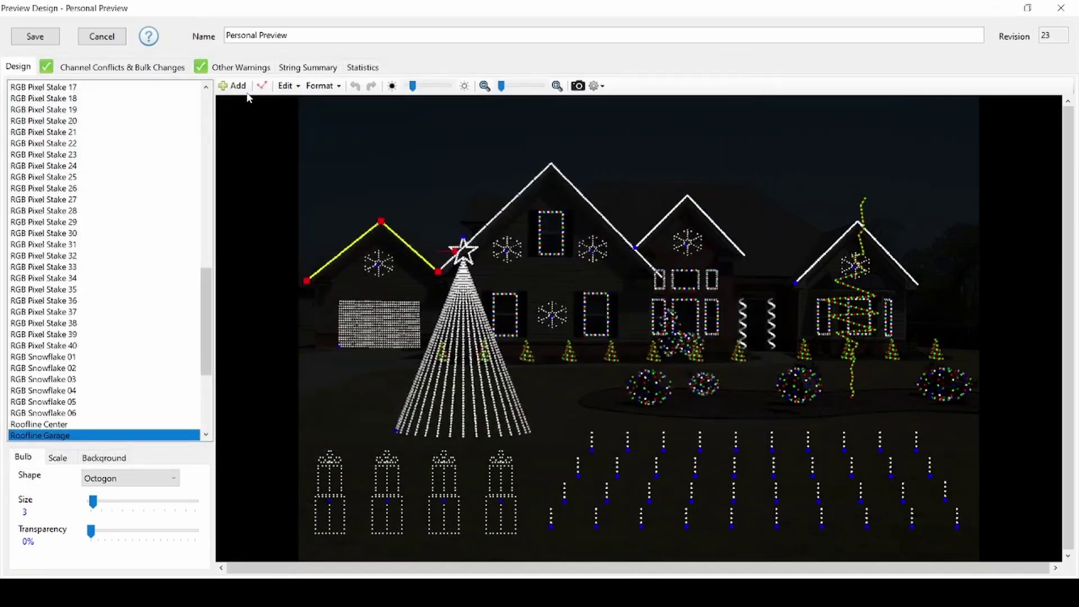
- View the details of CPC Package - Rooflines in the Light-O-Rama online prop library without importing it
{"action": "left_click", "coordinate": [233, 86]}
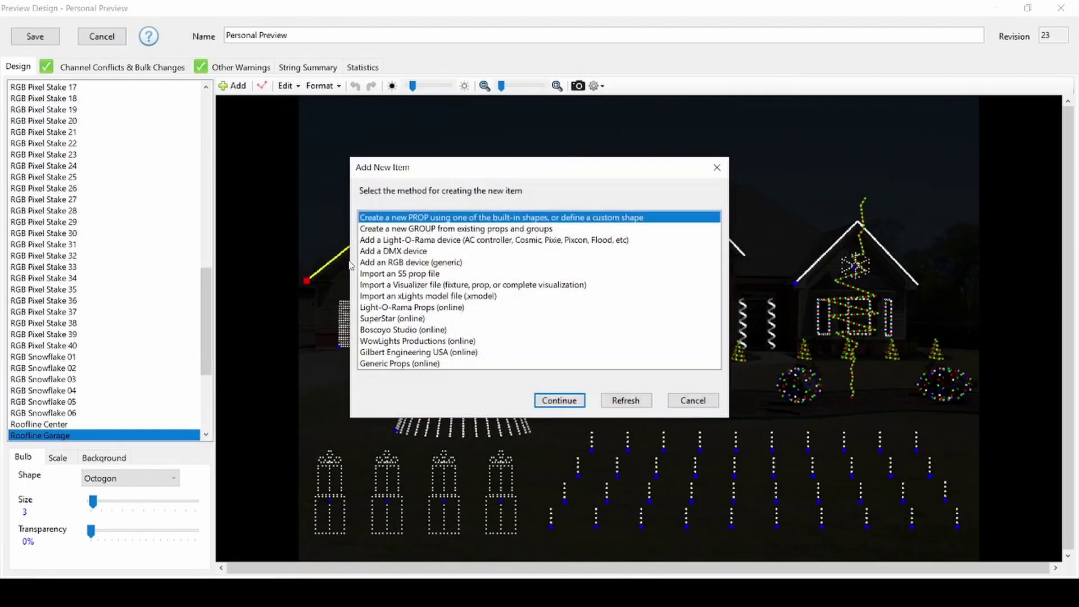
{"action": "left_click", "coordinate": [443, 308]}
{"action": "left_click", "coordinate": [559, 400]}
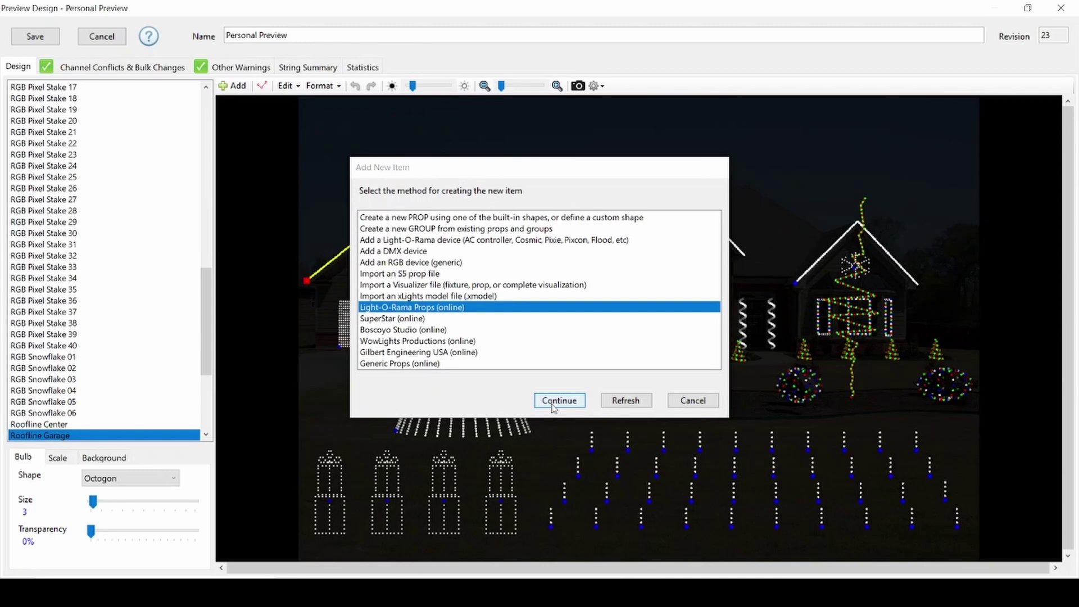
{"action": "left_click_drag", "start_coordinate": [218, 195], "coordinate": [219, 261]}
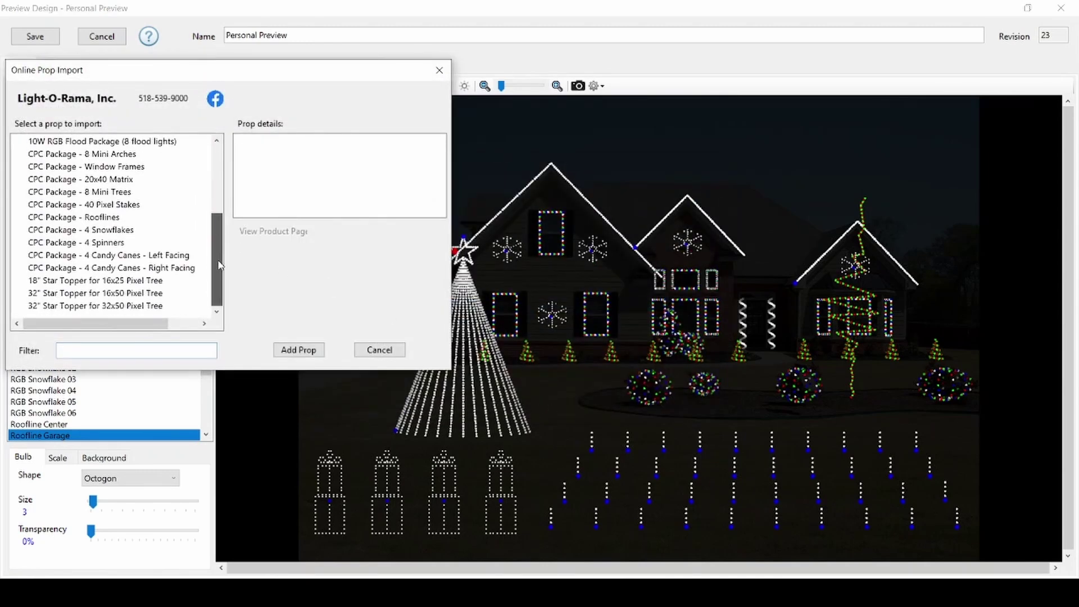
{"action": "left_click", "coordinate": [115, 219]}
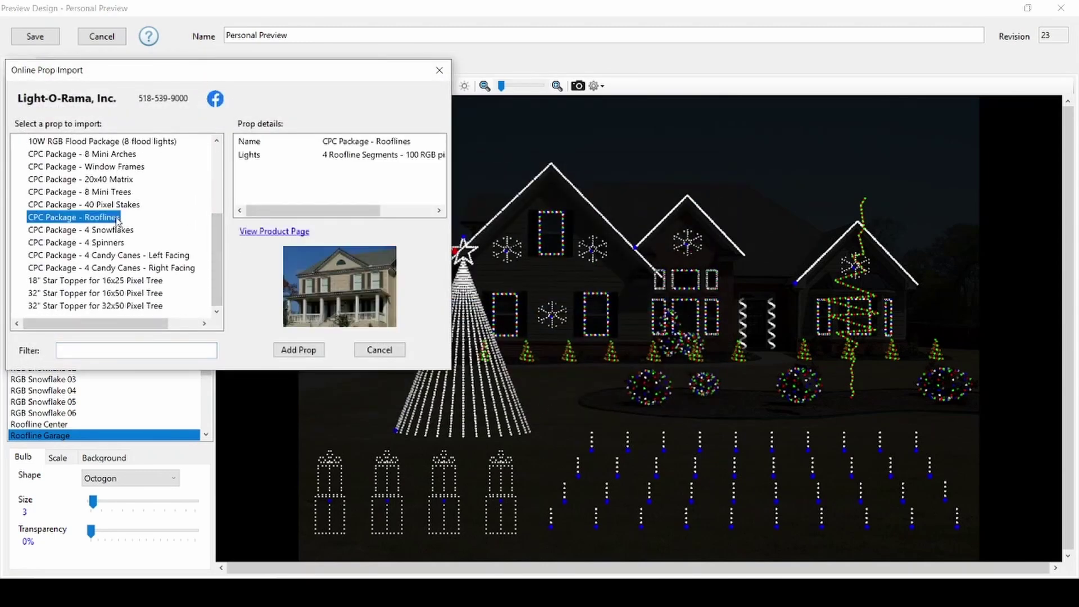
{"action": "left_click", "coordinate": [379, 349]}
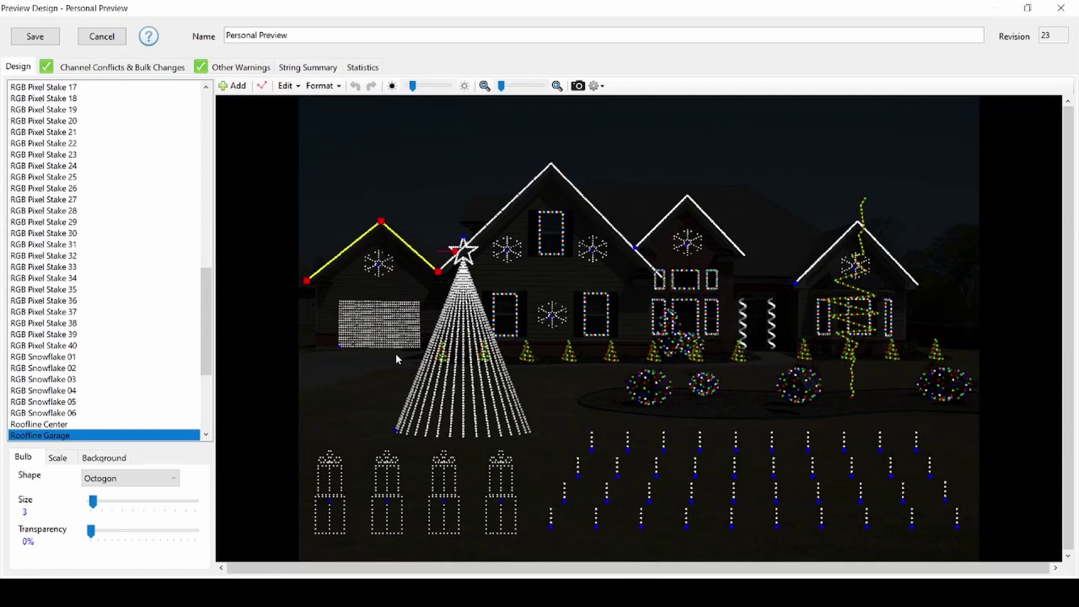
- Assign the tag RGB Candy Cane 01 to the Present 01 prop and save its definition
{"action": "left_click", "coordinate": [281, 368]}
{"action": "double_click", "coordinate": [330, 494]}
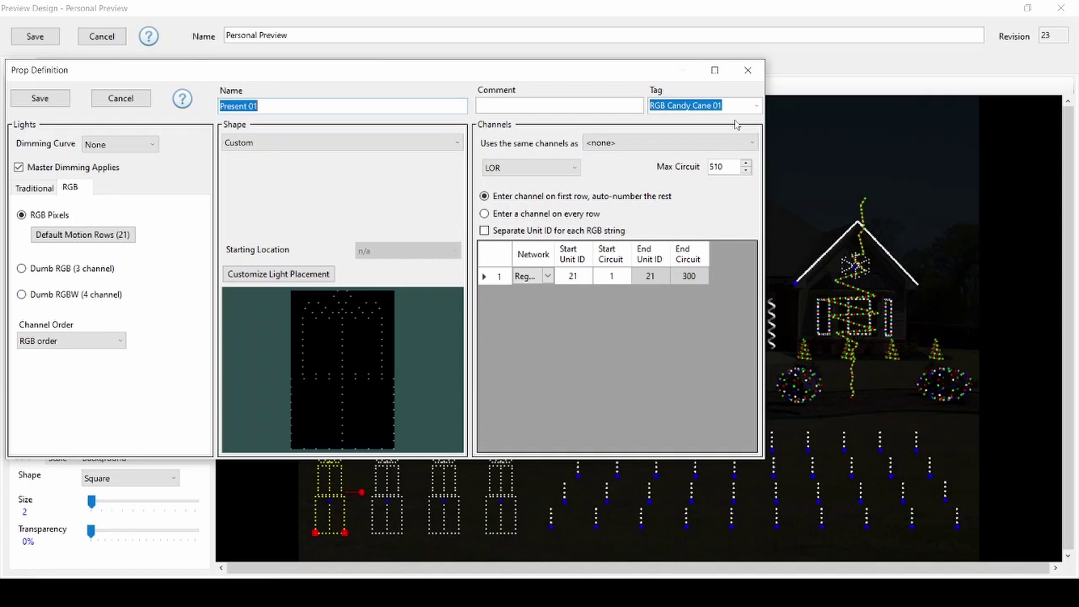
{"action": "left_click", "coordinate": [760, 105]}
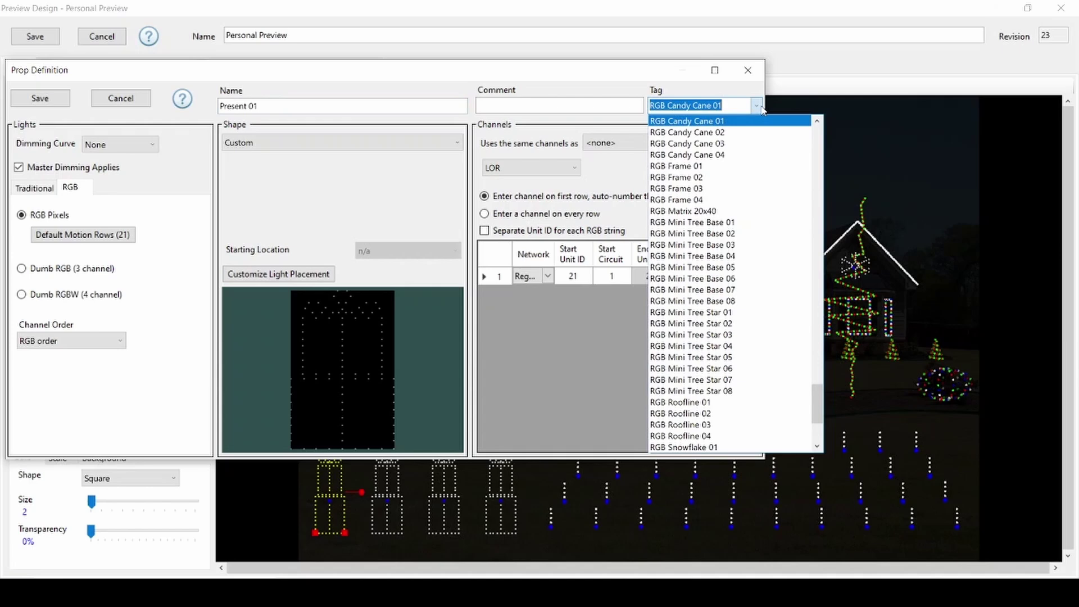
{"action": "left_click", "coordinate": [722, 123]}
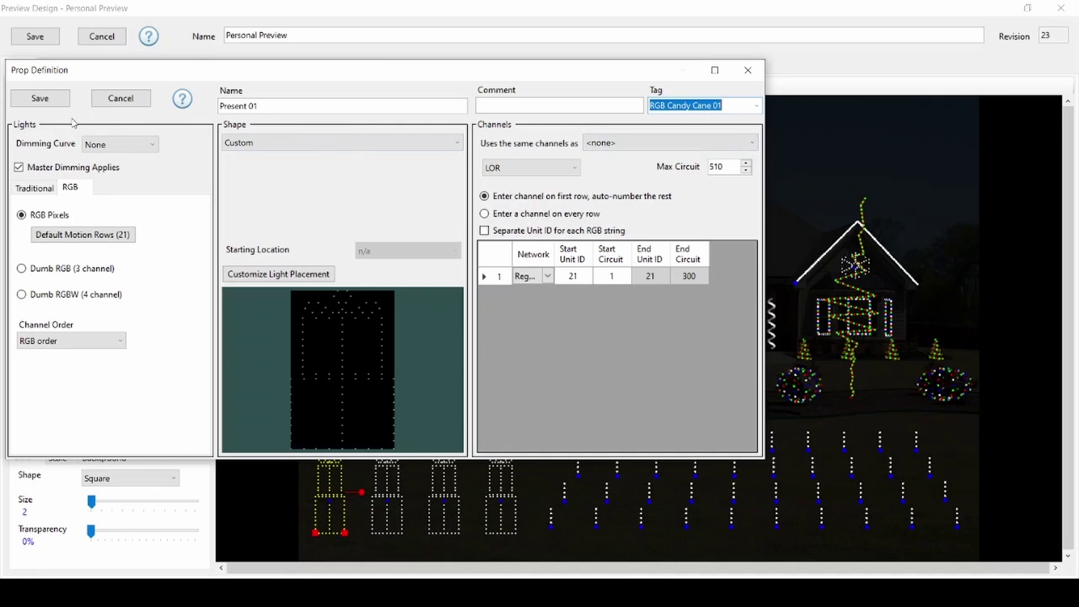
{"action": "left_click", "coordinate": [39, 100]}
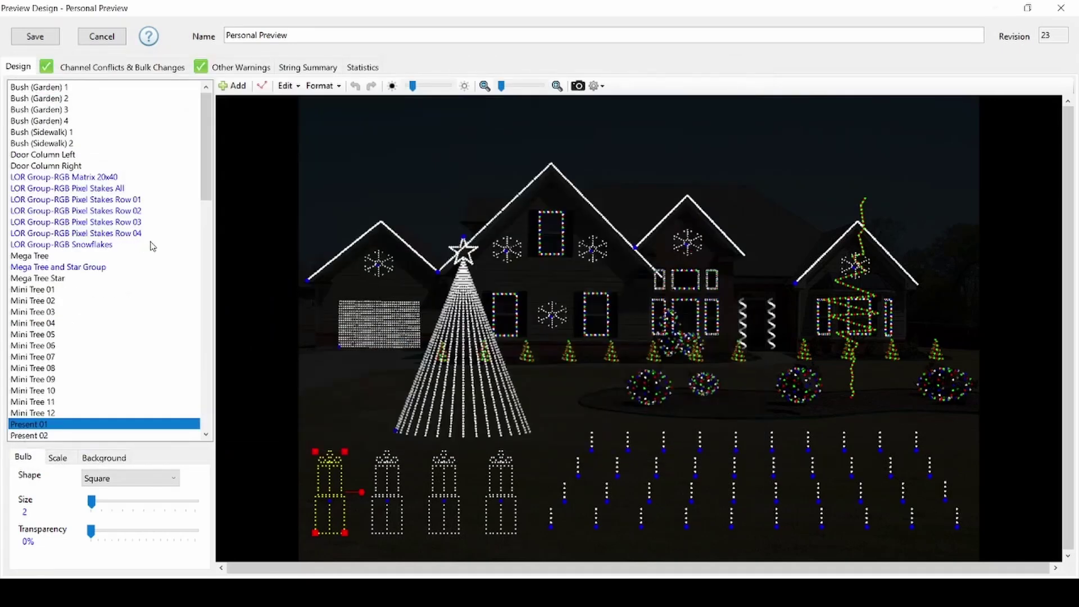
- Tag the Rooflines Group as LOR Group-RGB Rooflines, arrange it as Horizontal Stack Align Bottoms, and save the group
{"action": "left_click_drag", "start_coordinate": [207, 156], "coordinate": [200, 377]}
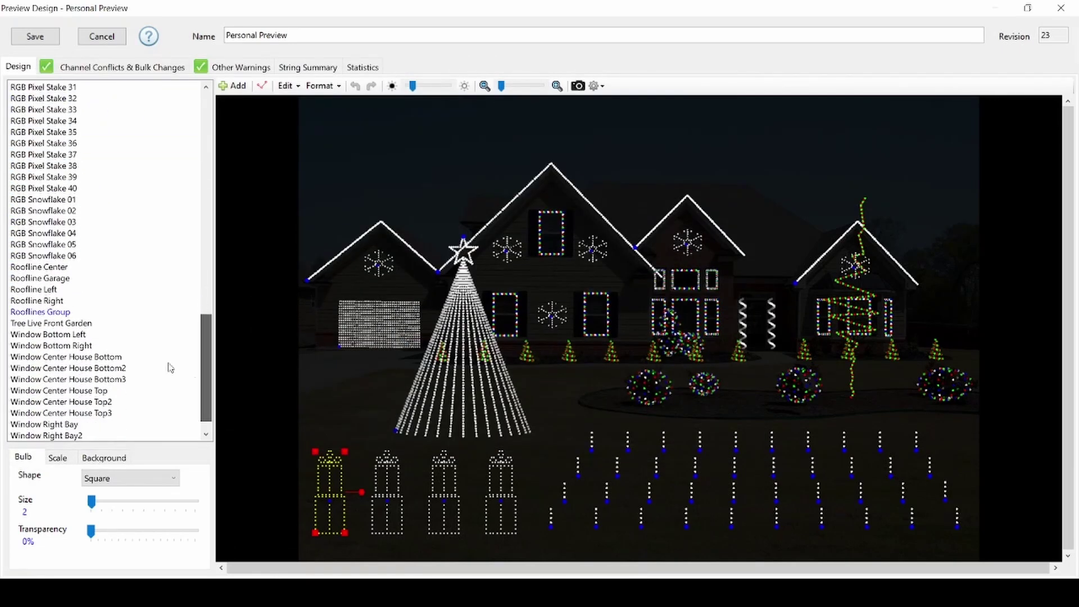
{"action": "left_click", "coordinate": [60, 314]}
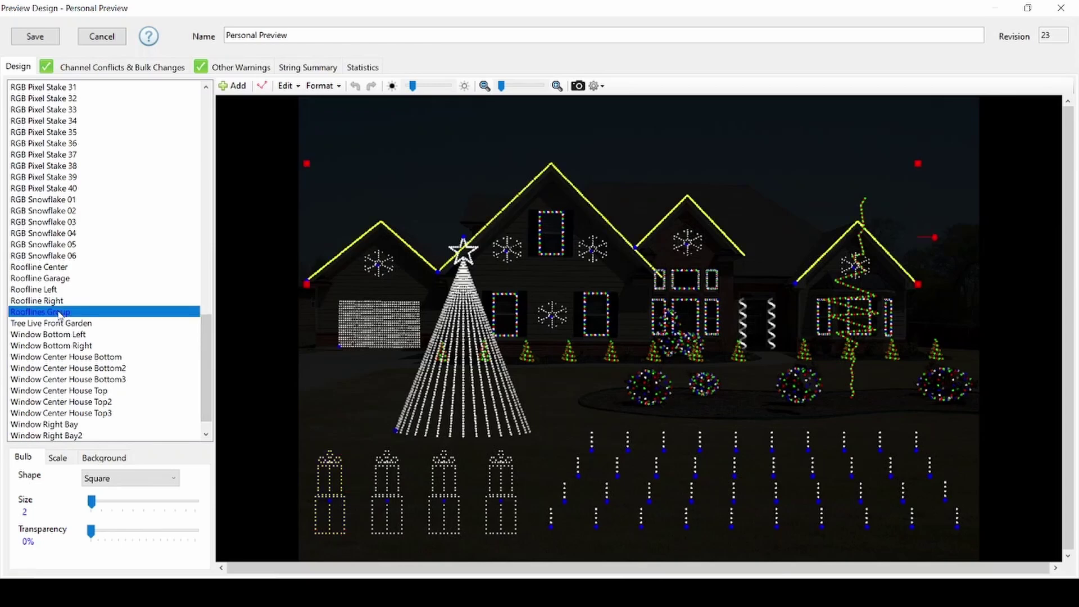
{"action": "double_click", "coordinate": [60, 313]}
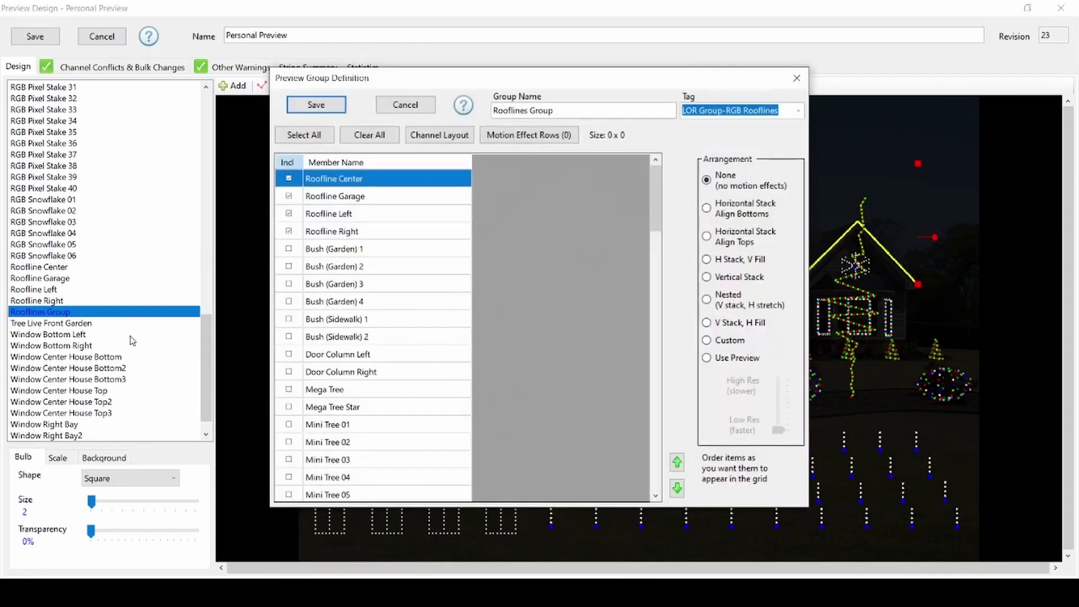
{"action": "left_click", "coordinate": [801, 111]}
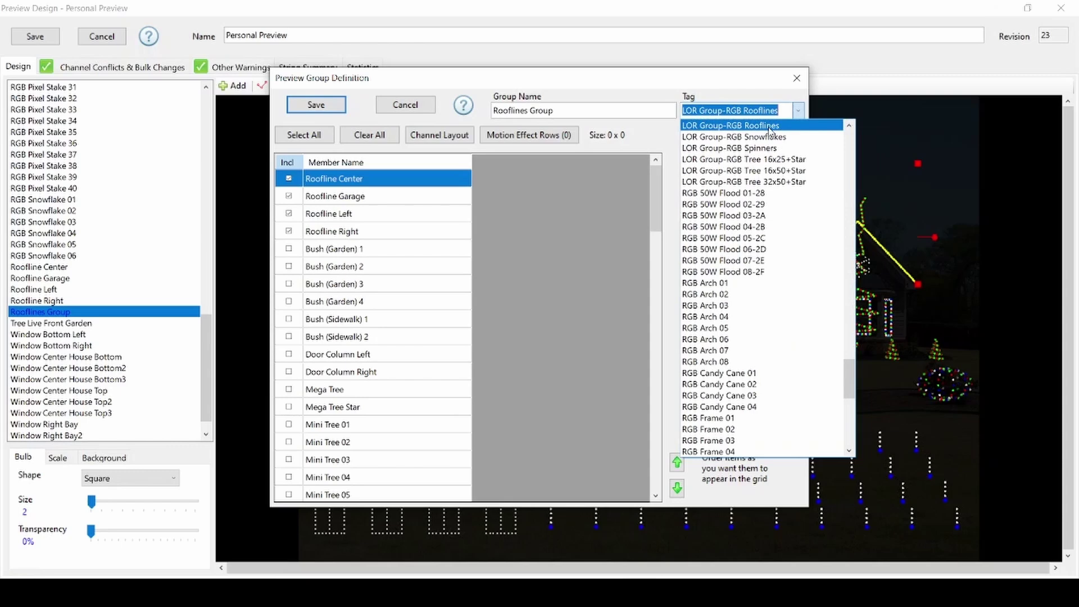
{"action": "left_click", "coordinate": [770, 127]}
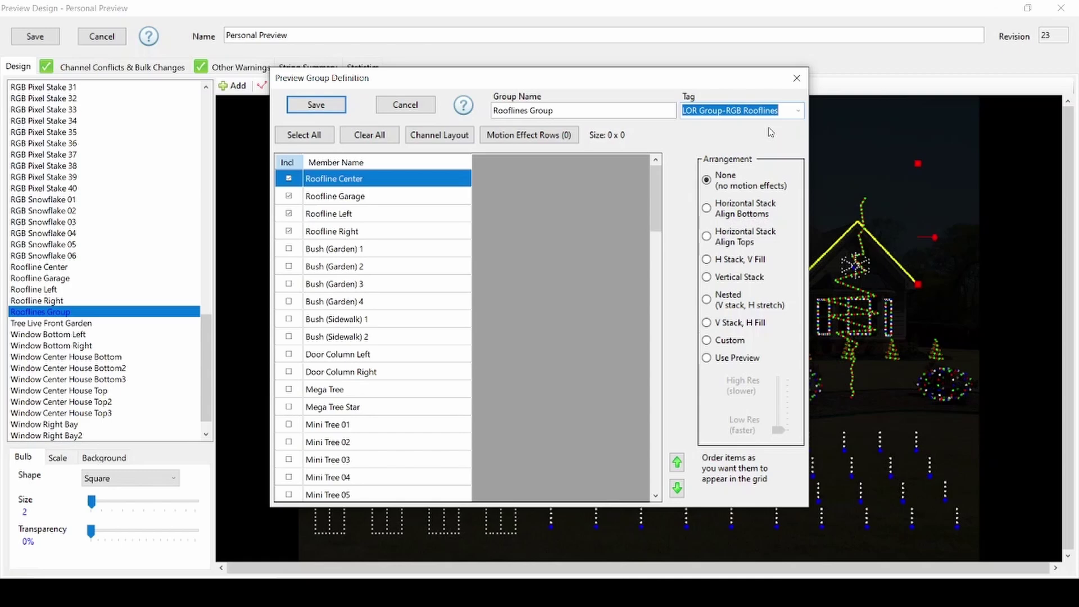
{"action": "left_click", "coordinate": [712, 213]}
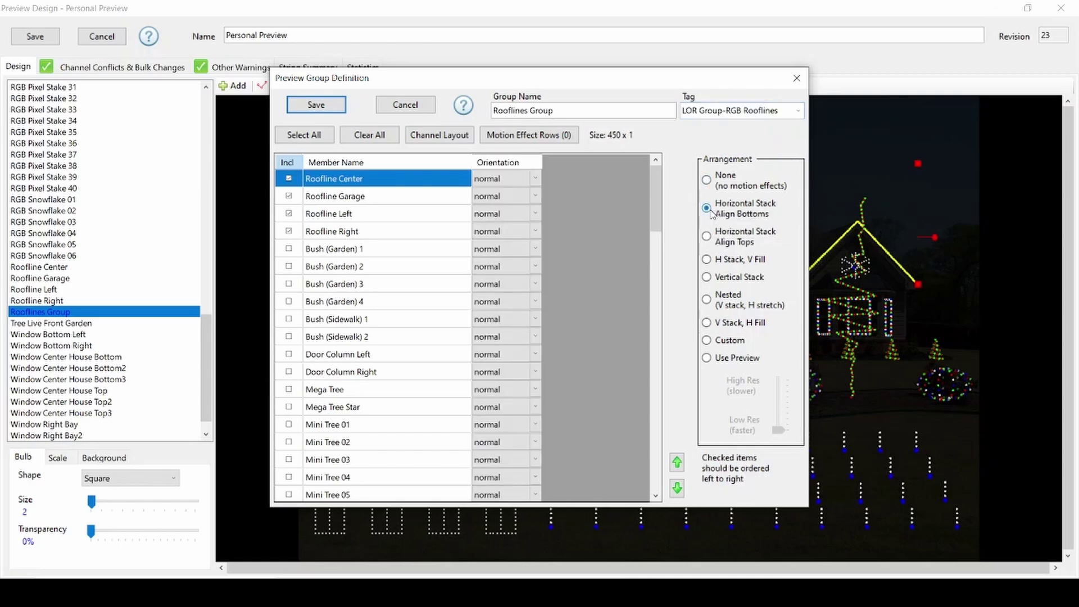
{"action": "left_click", "coordinate": [304, 109]}
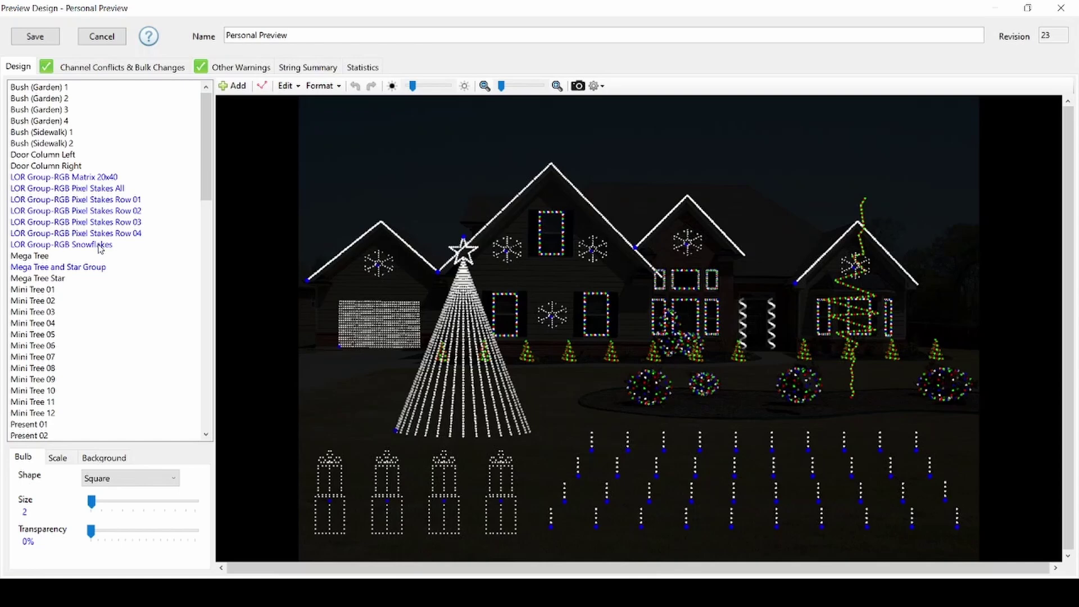
- Check the tag and channel settings of the Mega Tree prop and close its definition without changes
{"action": "double_click", "coordinate": [474, 434]}
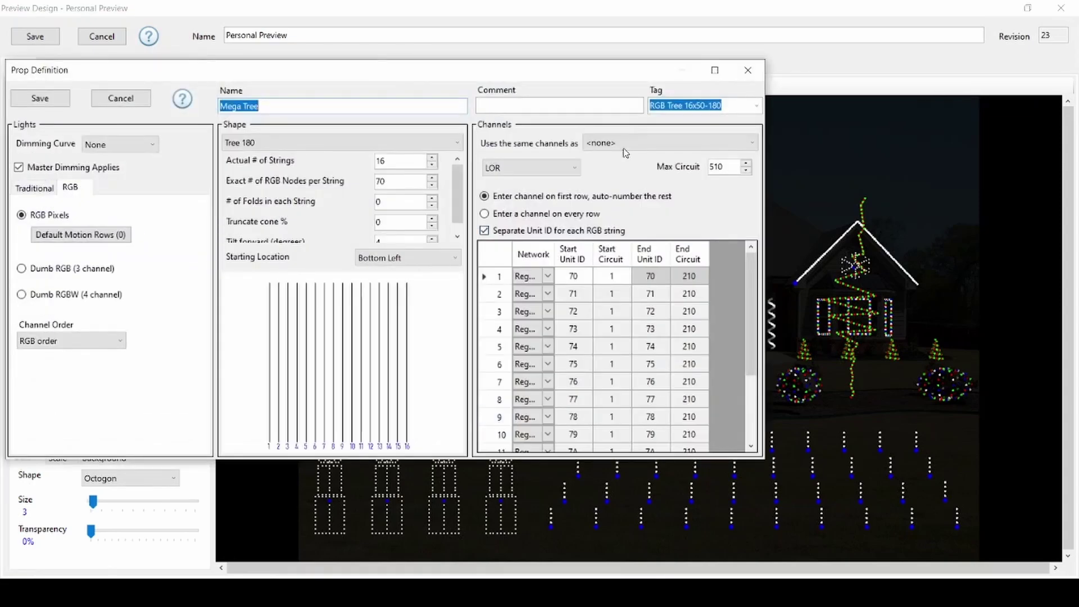
{"action": "left_click", "coordinate": [121, 99]}
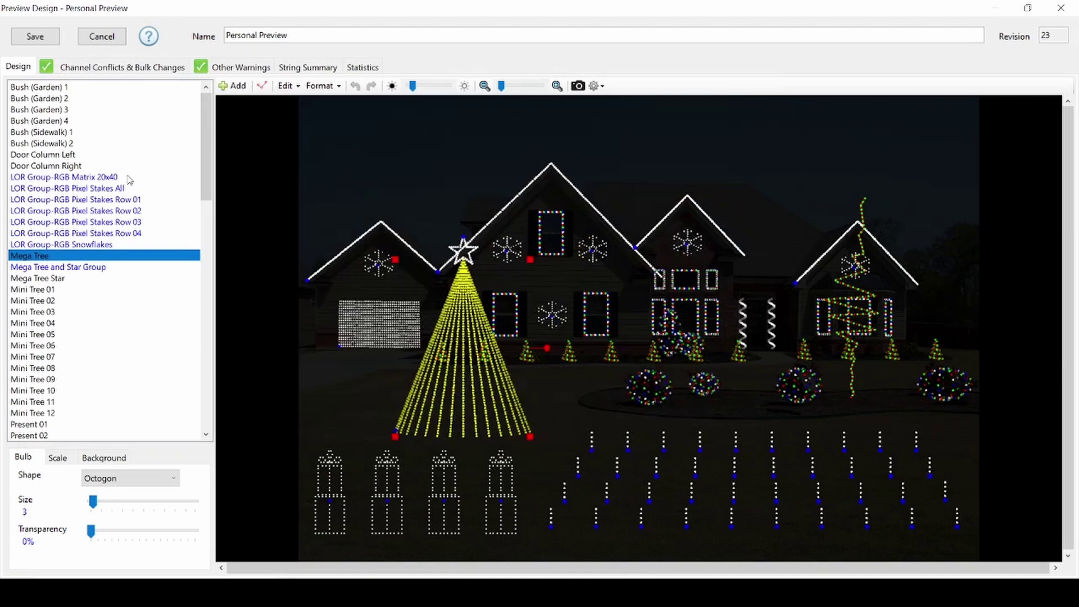
- Review the tag options and the Mega Tree Star membership of the Mega Tree and Star Group, keep both, and save the group
{"action": "double_click", "coordinate": [96, 268]}
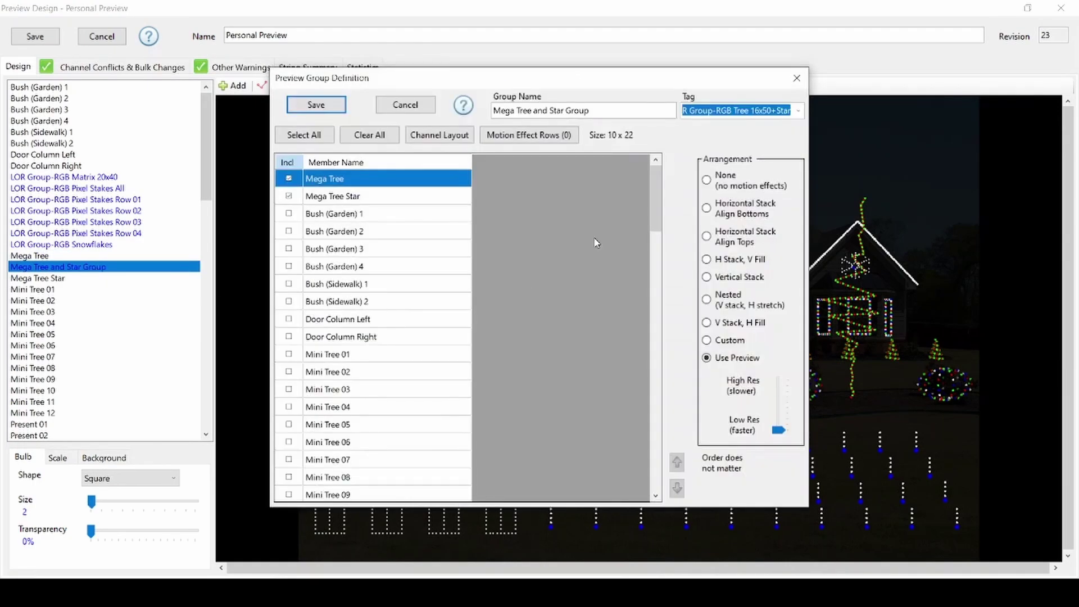
{"action": "left_click", "coordinate": [799, 111]}
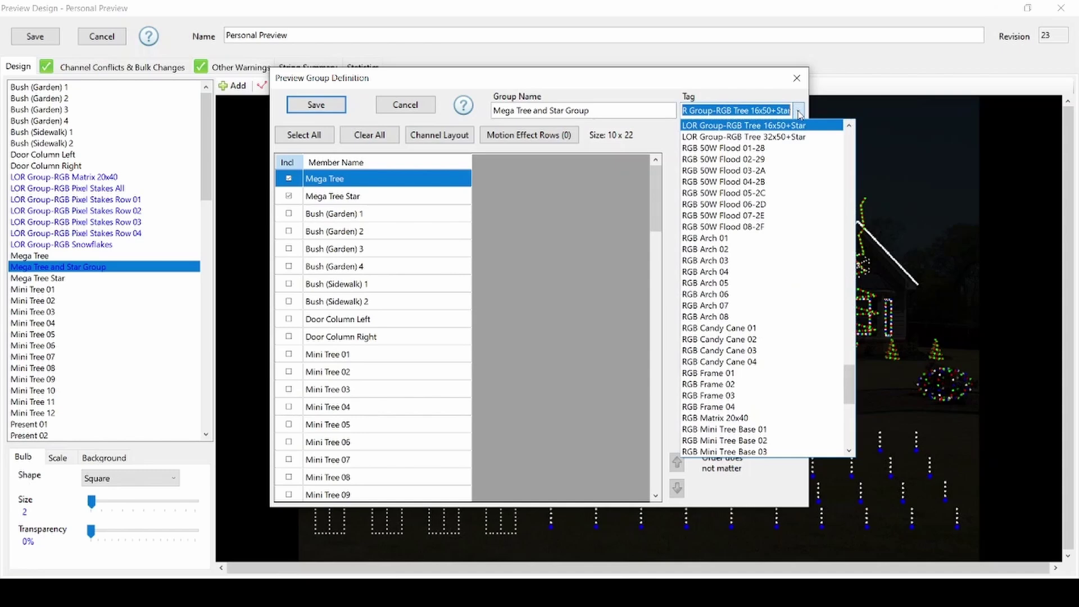
{"action": "left_click", "coordinate": [672, 139]}
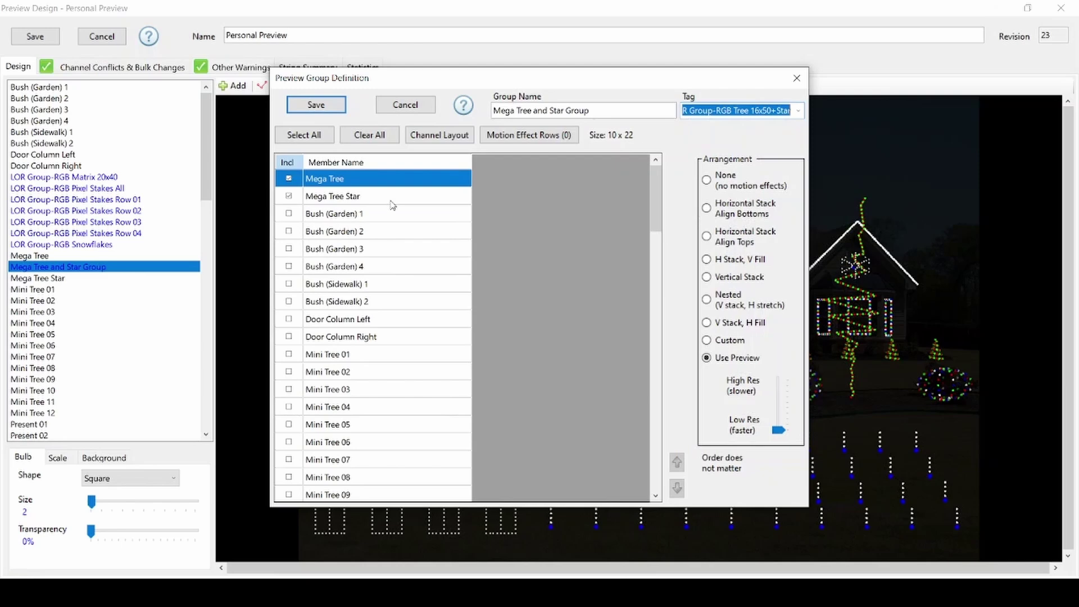
{"action": "left_click", "coordinate": [289, 197]}
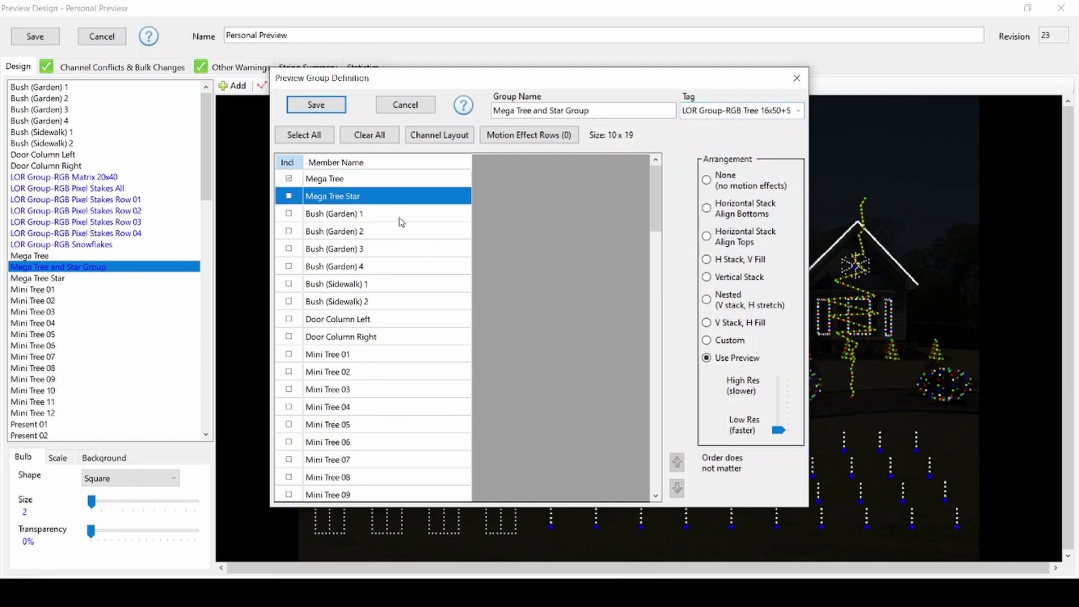
{"action": "left_click", "coordinate": [289, 196]}
{"action": "left_click", "coordinate": [336, 104]}
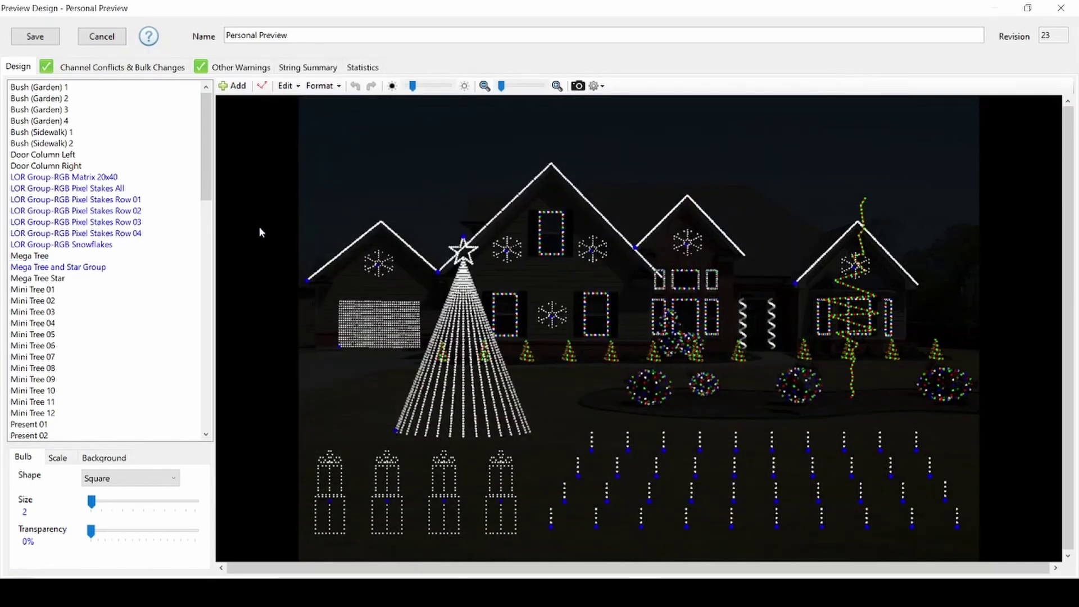
- Check the tags and settings of the LOR Group-RGB Matrix 20x40 group and the RGB Matrix 20x40 prop without changing them
{"action": "left_click", "coordinate": [393, 336]}
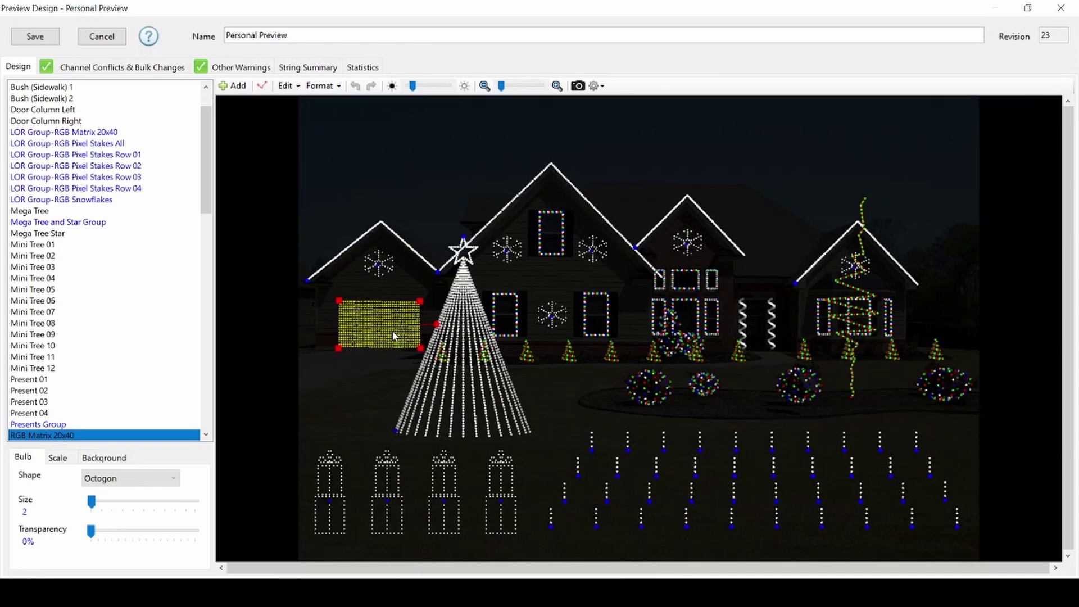
{"action": "left_click", "coordinate": [118, 133]}
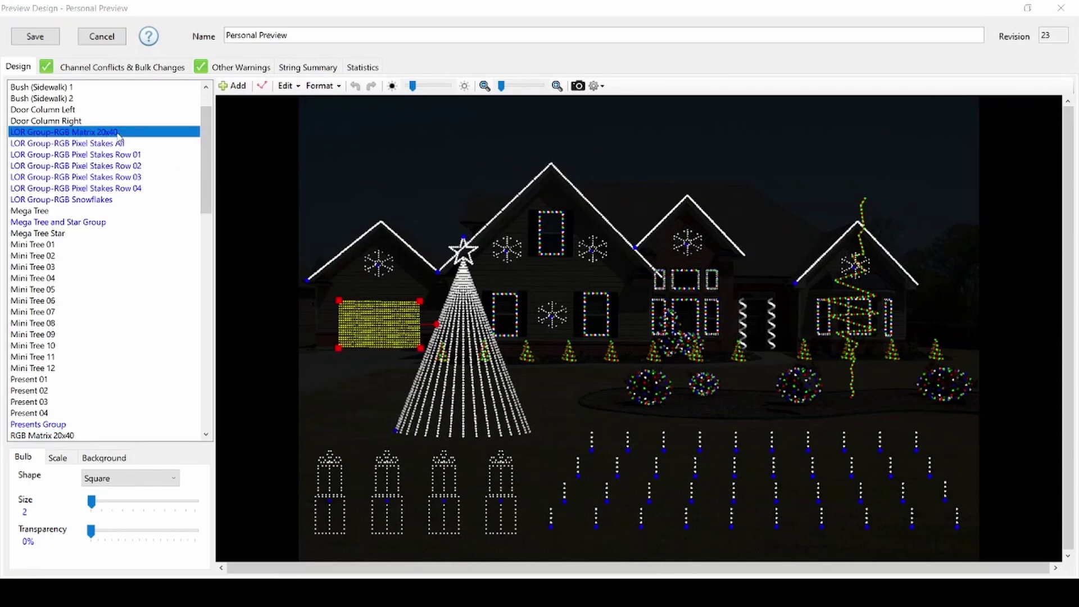
{"action": "double_click", "coordinate": [118, 132]}
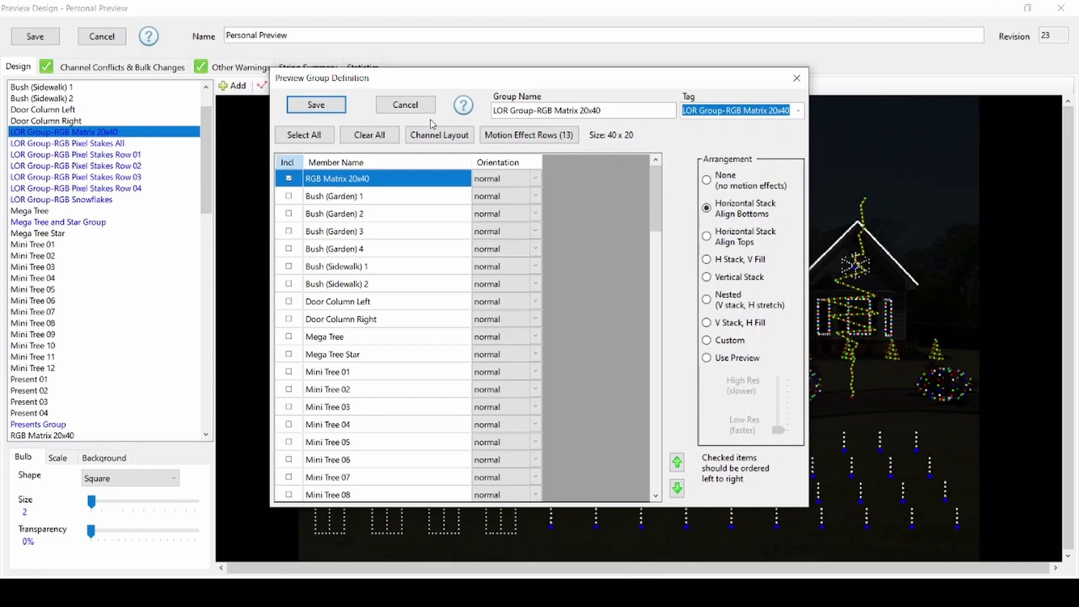
{"action": "left_click", "coordinate": [316, 105]}
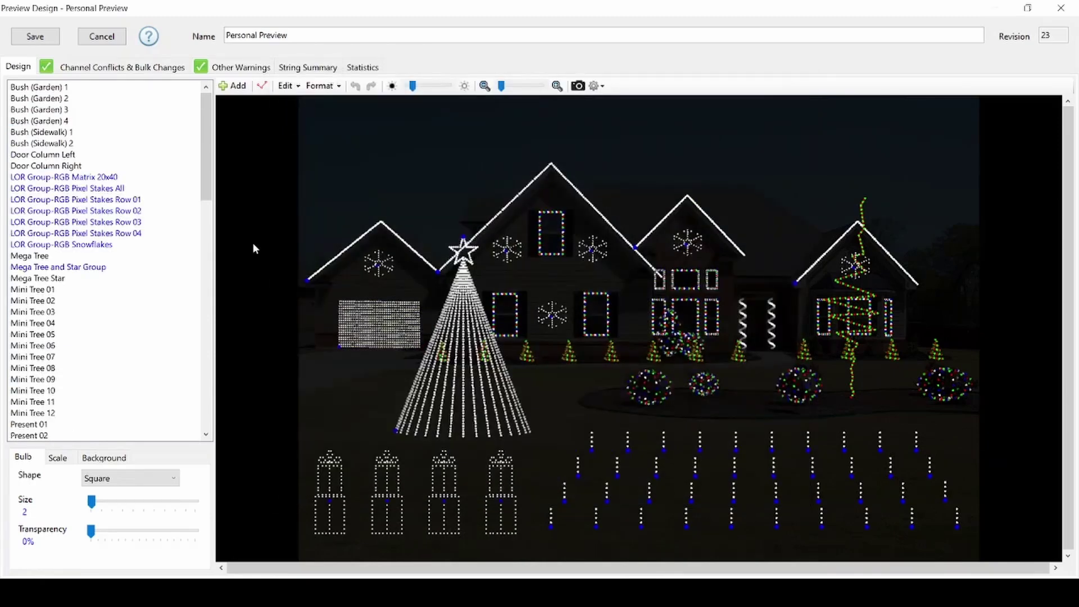
{"action": "double_click", "coordinate": [385, 341]}
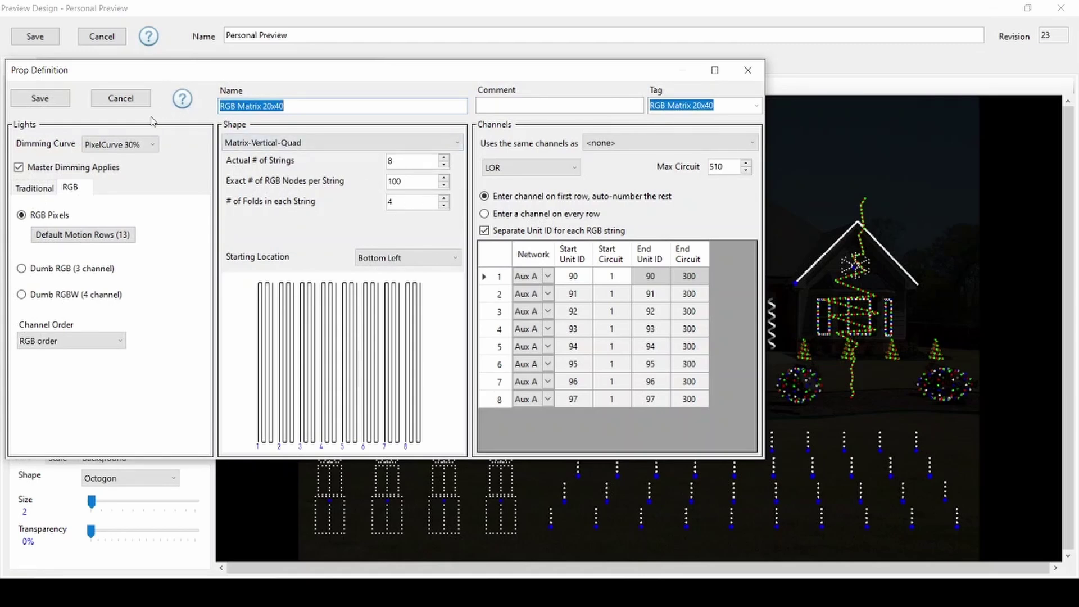
{"action": "left_click", "coordinate": [135, 101]}
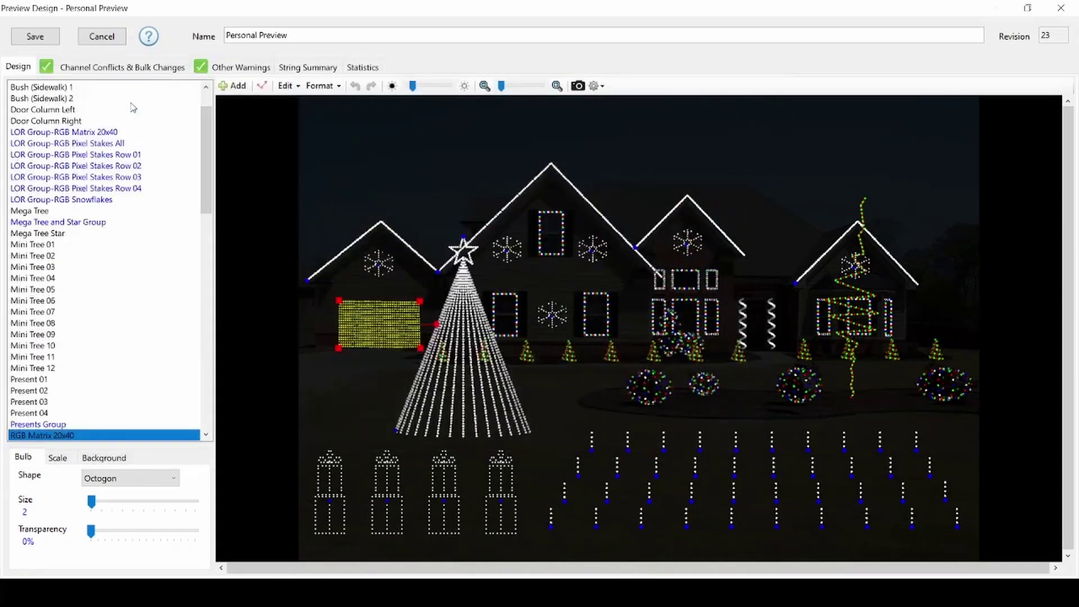
{"action": "left_click", "coordinate": [93, 132]}
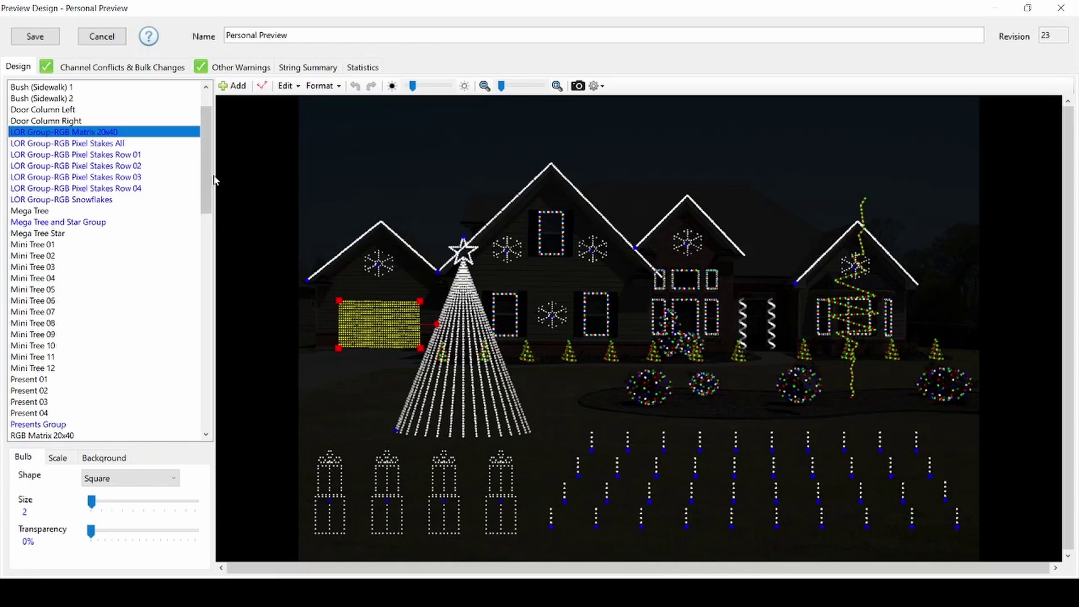
{"action": "left_click", "coordinate": [229, 189]}
- Highlight the four RGB Pixel Stakes row groups in the preview and check the Row 01 group's tag and arrangement
{"action": "left_click", "coordinate": [122, 156]}
{"action": "left_click", "coordinate": [123, 167]}
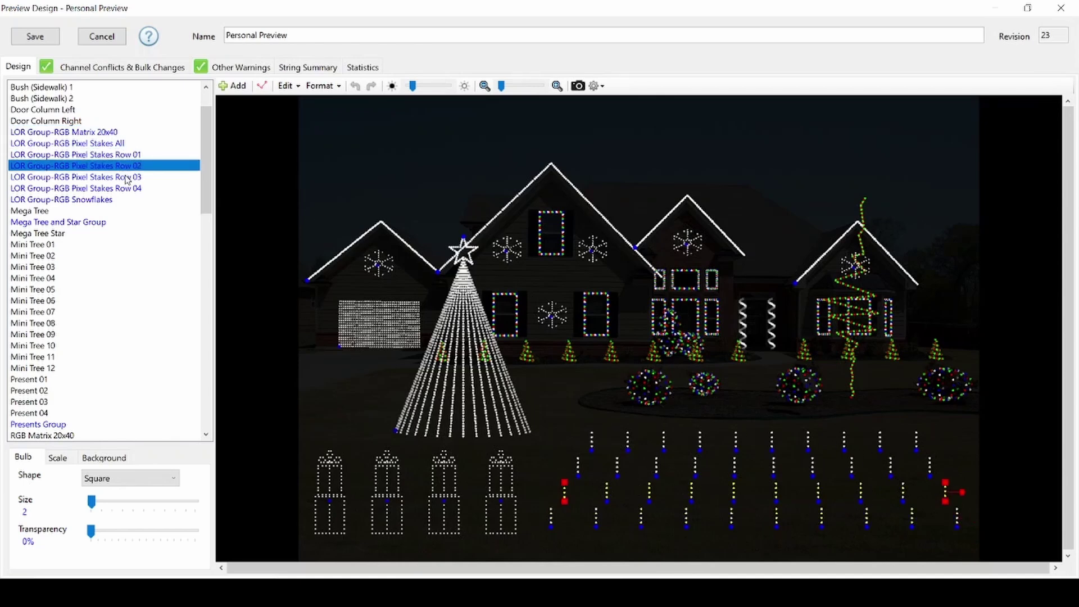
{"action": "left_click", "coordinate": [126, 177]}
{"action": "left_click", "coordinate": [131, 189]}
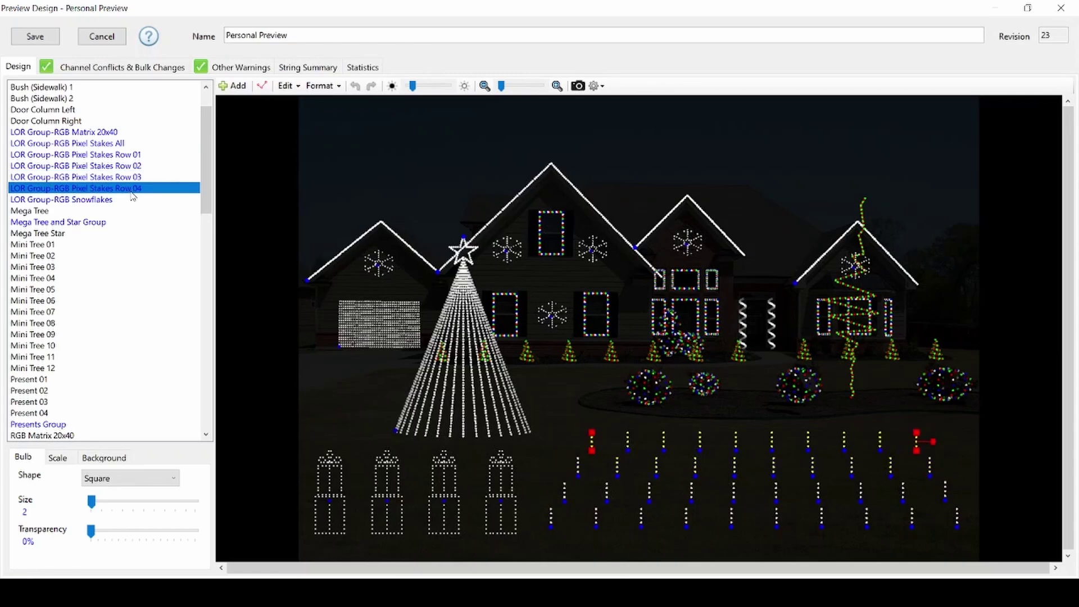
{"action": "double_click", "coordinate": [130, 155]}
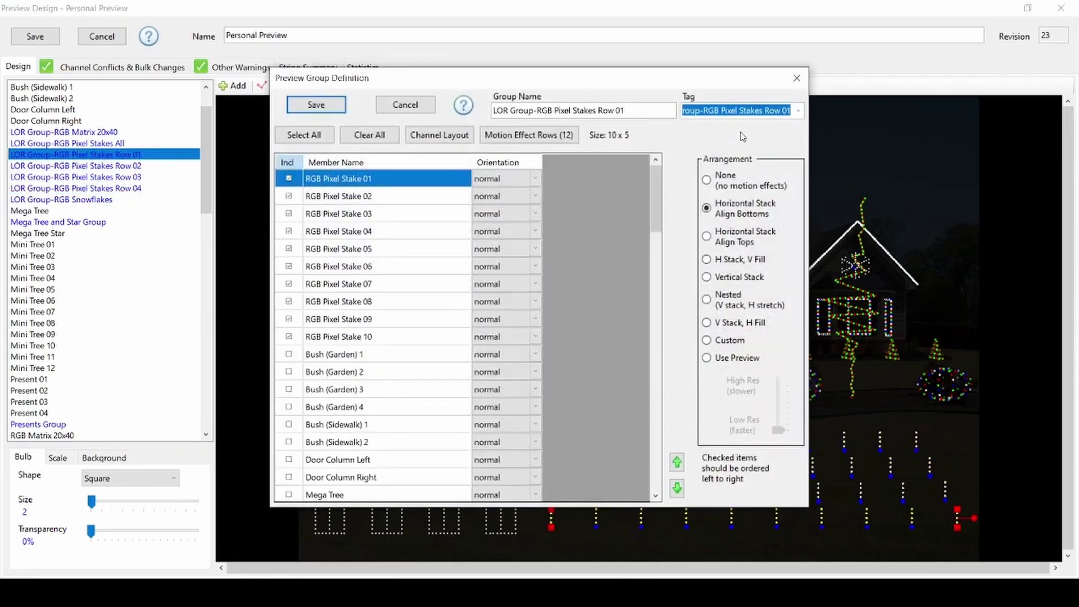
{"action": "left_click", "coordinate": [406, 105]}
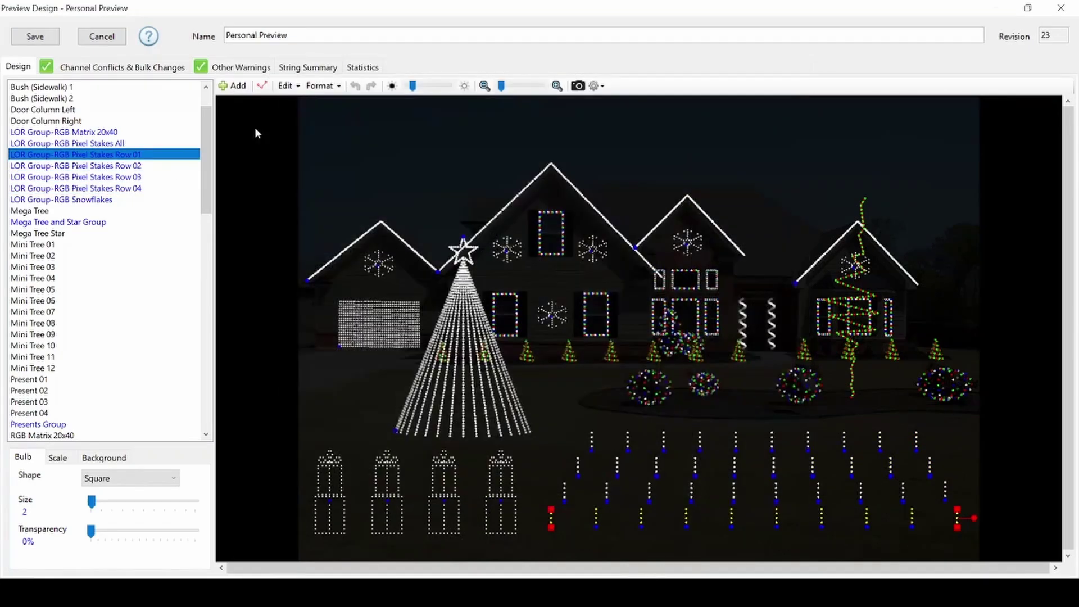
- Check the tag and members of LOR Group-RGB Pixel Stakes All, and the stakes included in Row 01, without changes
{"action": "double_click", "coordinate": [129, 144]}
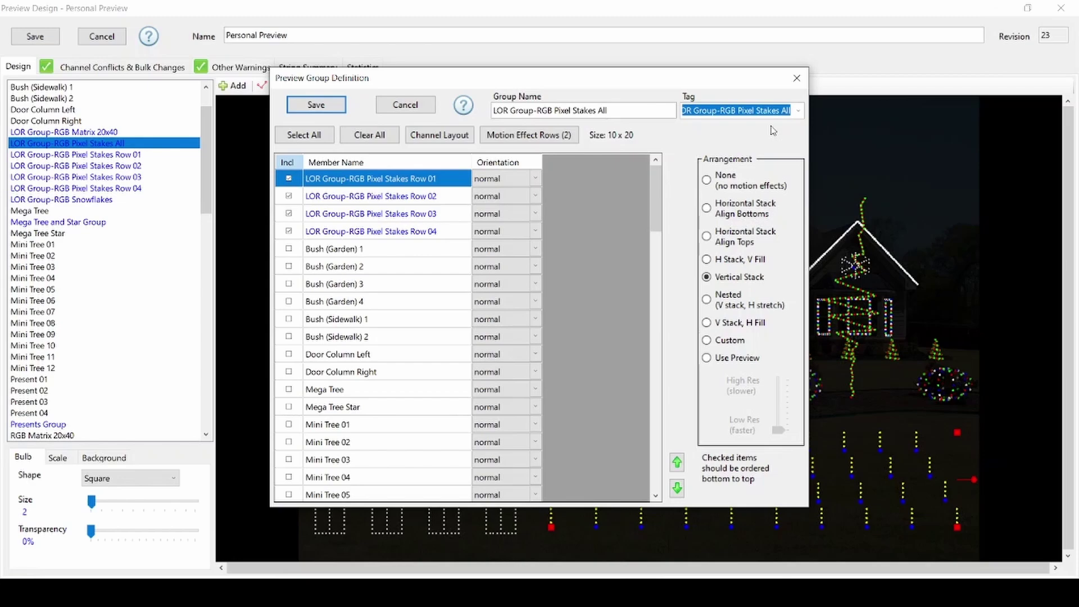
{"action": "left_click", "coordinate": [408, 105]}
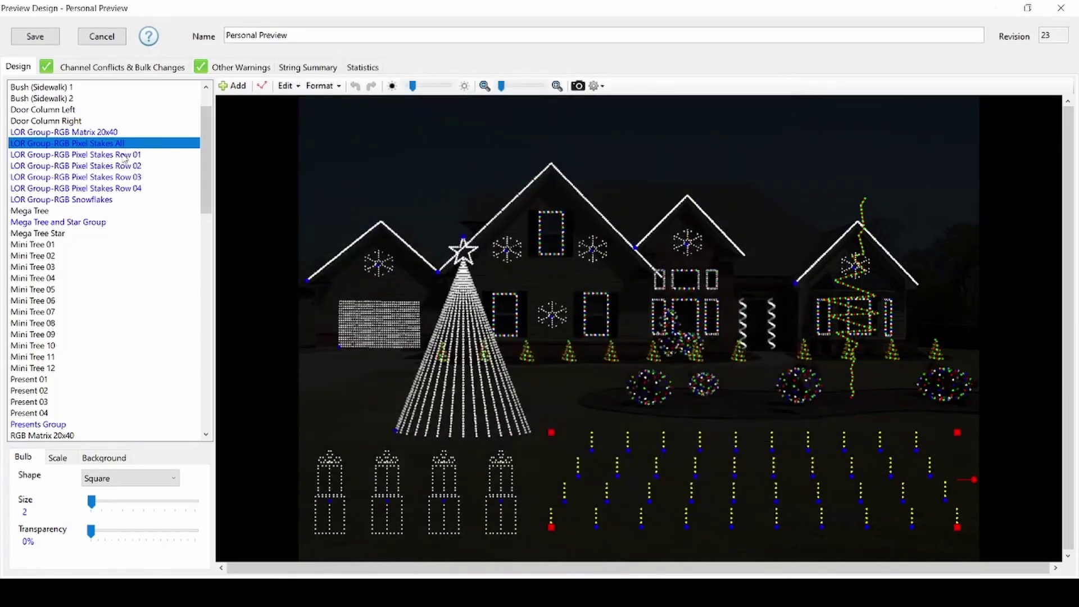
{"action": "double_click", "coordinate": [125, 155]}
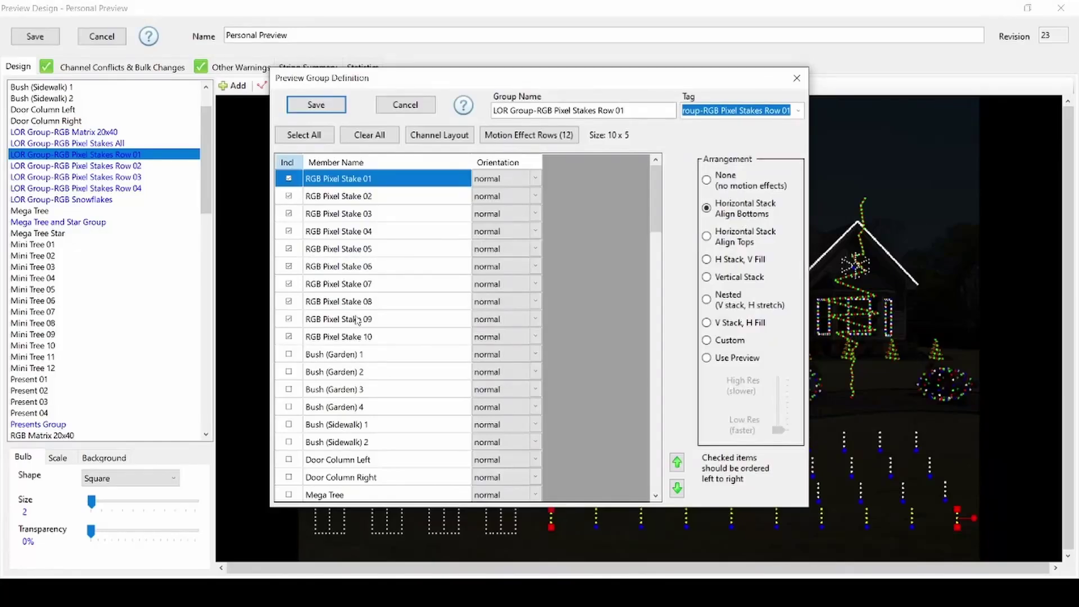
{"action": "left_click", "coordinate": [404, 106]}
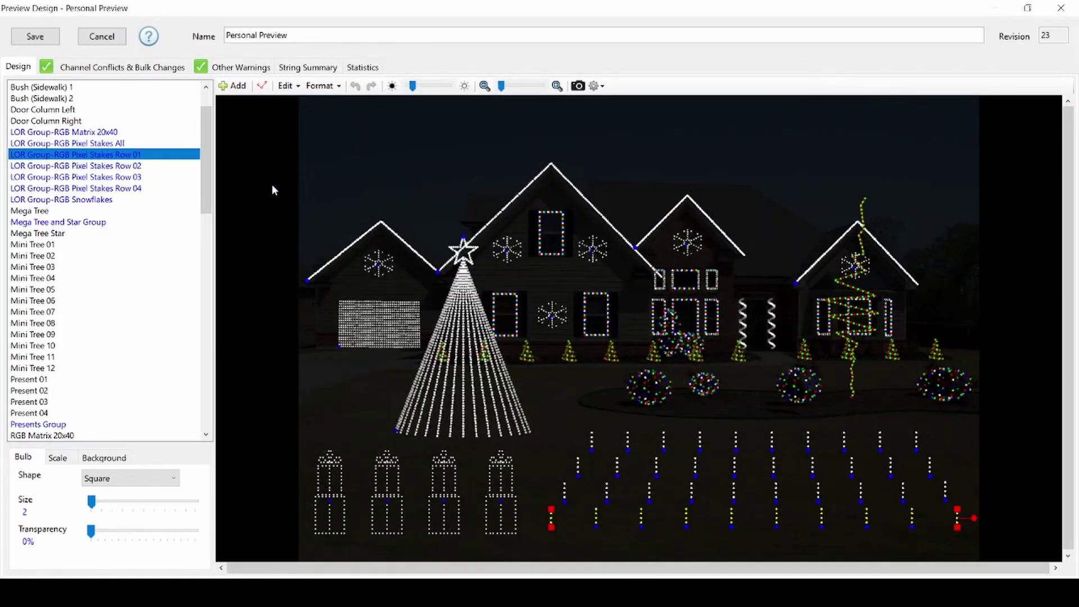
- Check the tags of the RGB Snowflake 05 and RGB Snowflake 06 props and close their definitions without changes
{"action": "left_click", "coordinate": [688, 245]}
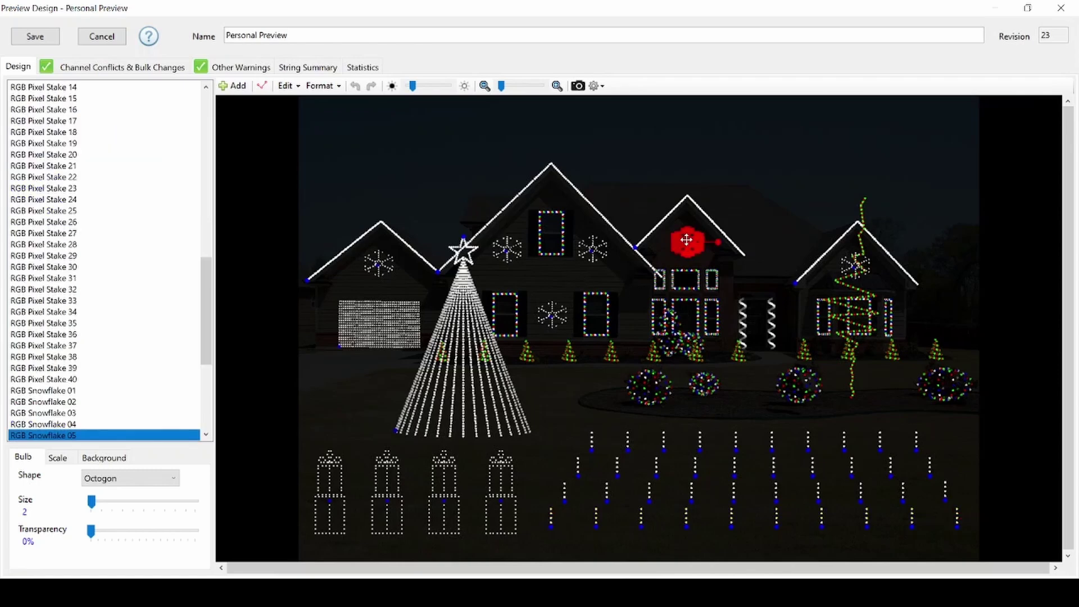
{"action": "double_click", "coordinate": [686, 240]}
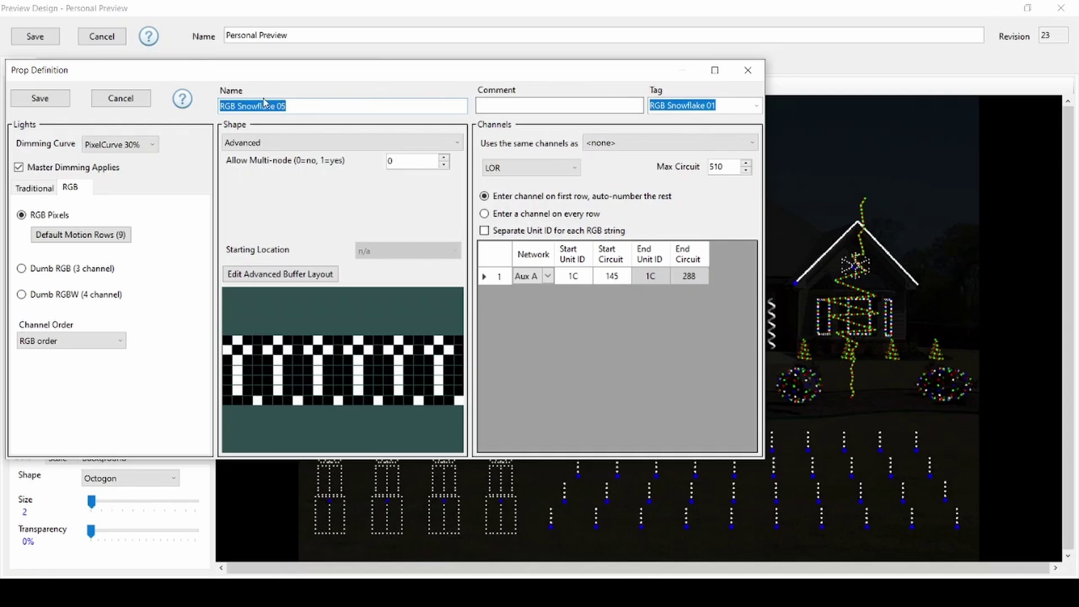
{"action": "left_click", "coordinate": [105, 99]}
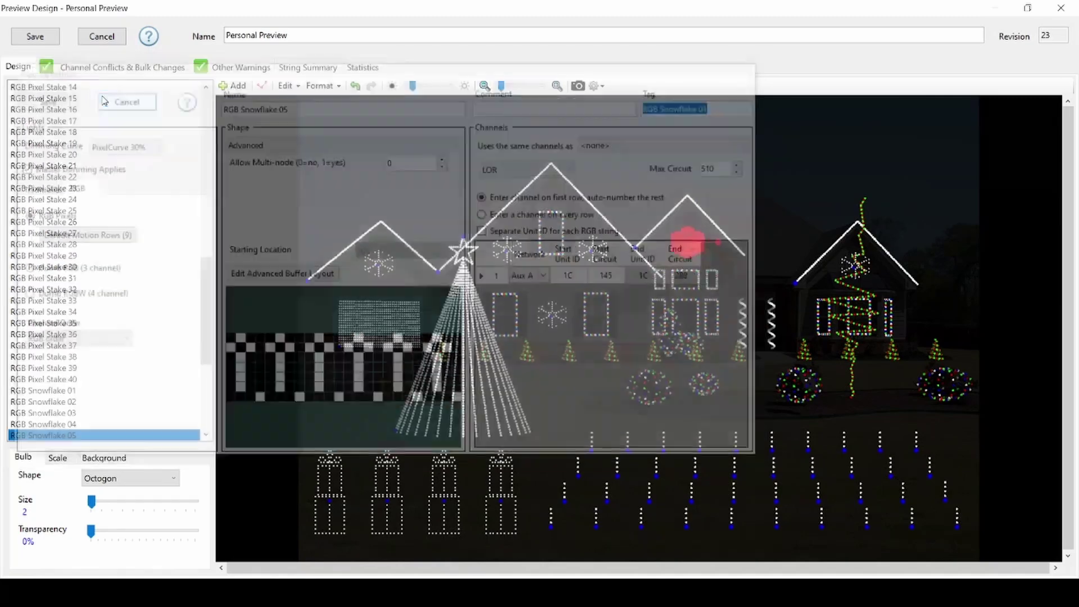
{"action": "double_click", "coordinate": [845, 268]}
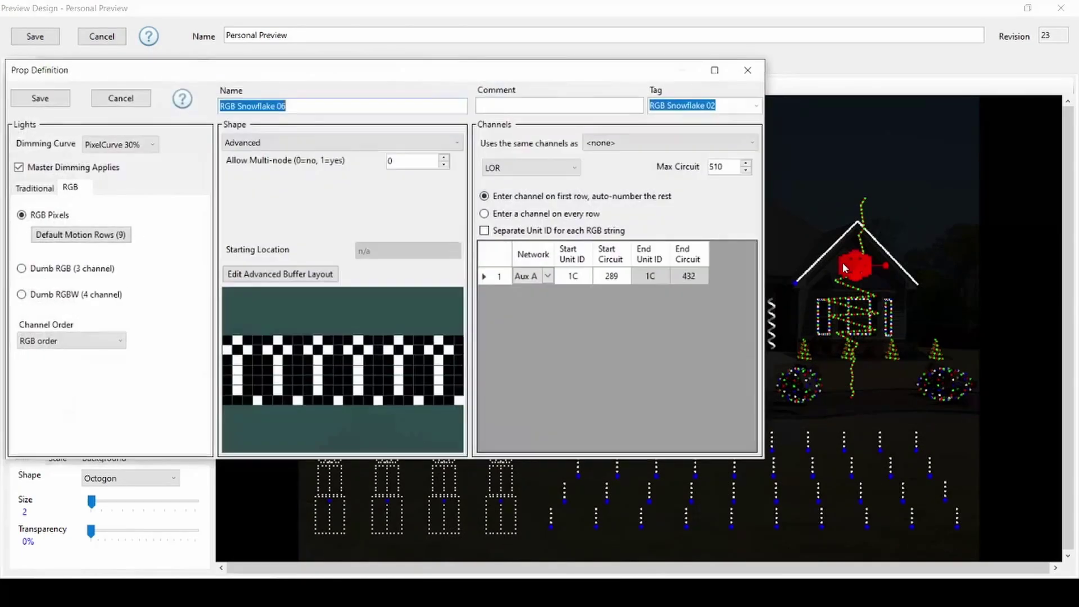
{"action": "left_click", "coordinate": [135, 100]}
- Check the tag, members and arrangement of LOR Group-RGB Snowflakes and close the group without changes
{"action": "left_click_drag", "start_coordinate": [202, 277], "coordinate": [205, 114]}
{"action": "double_click", "coordinate": [65, 233]}
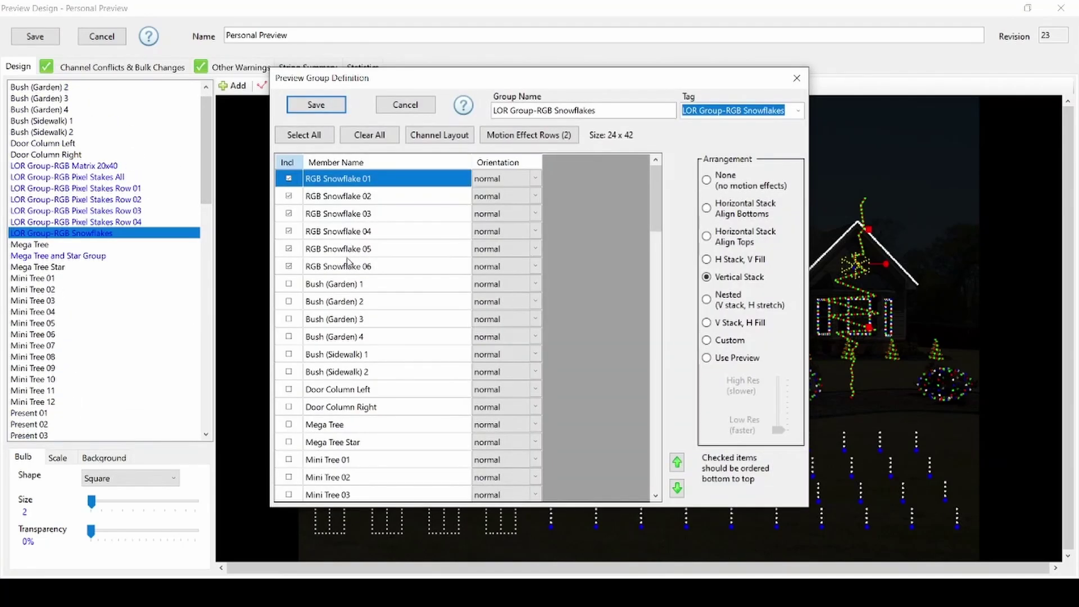
{"action": "left_click", "coordinate": [406, 105]}
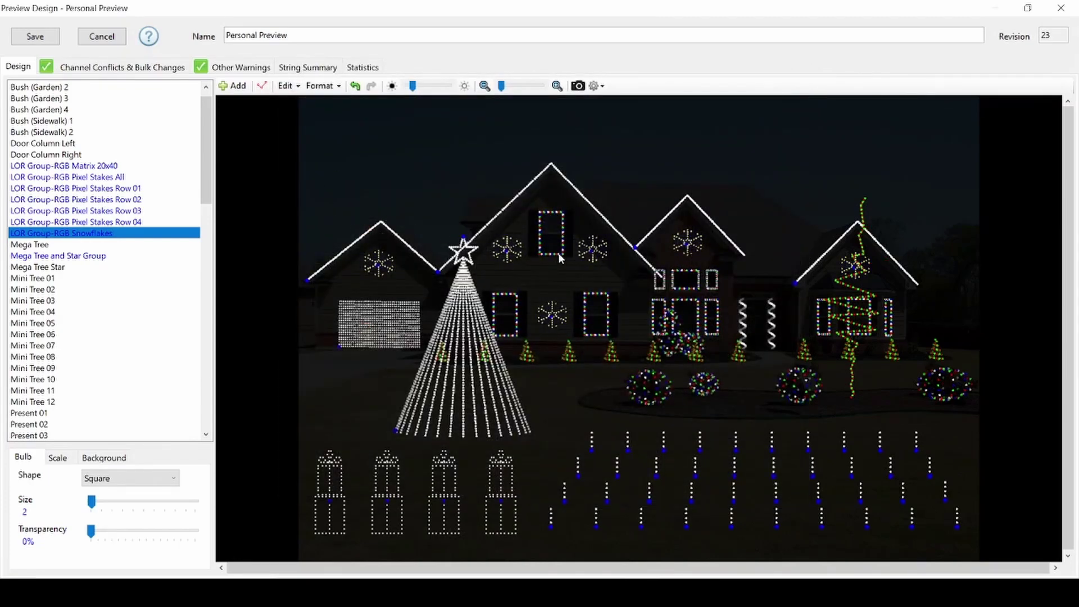
- View the tags available for the Window Bottom Left prop and close its definition without assigning one
{"action": "double_click", "coordinate": [513, 316]}
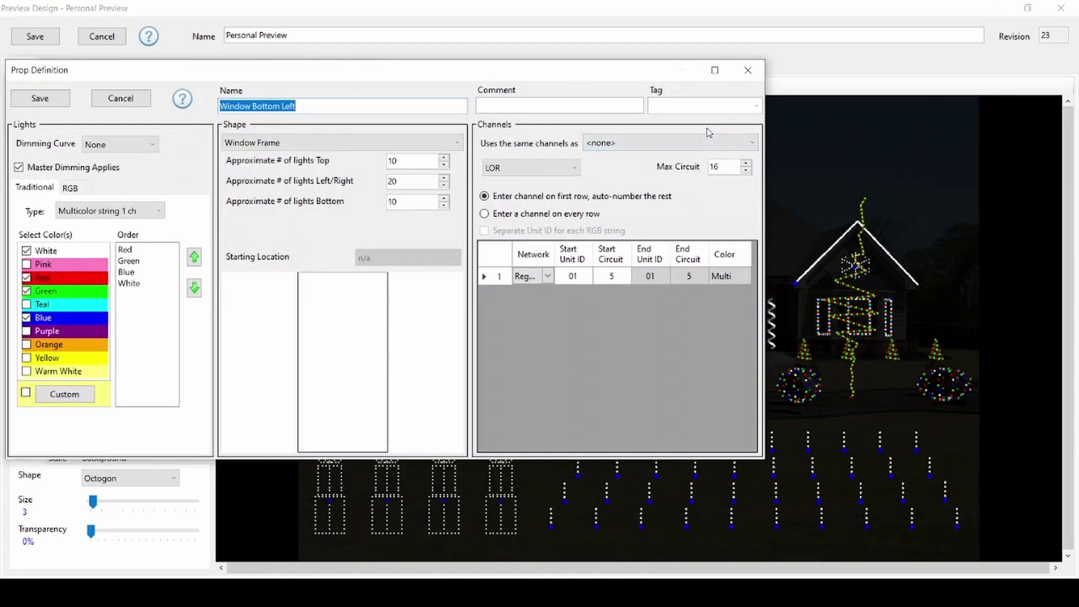
{"action": "left_click", "coordinate": [757, 106]}
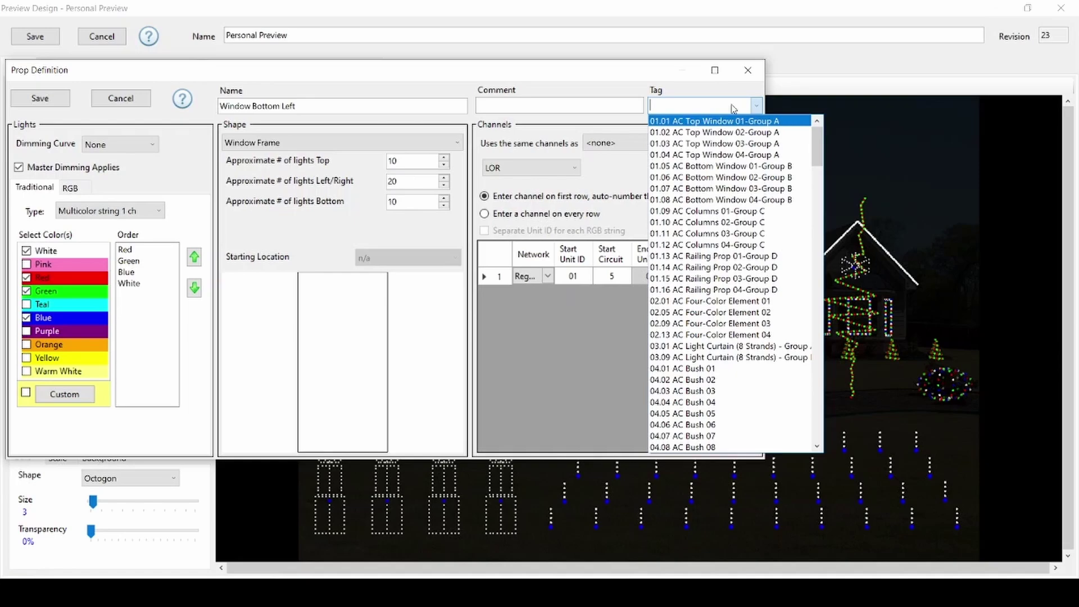
{"action": "left_click", "coordinate": [652, 79]}
{"action": "left_click", "coordinate": [748, 72]}
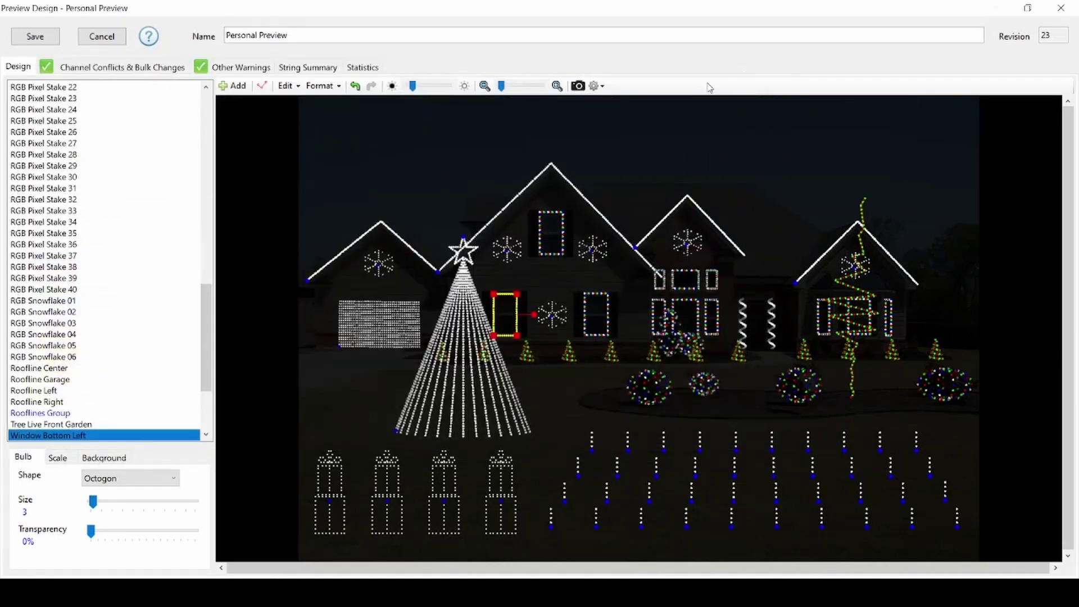
- Review the tags assigned across all props in the string summary and return to the preview design
{"action": "left_click", "coordinate": [320, 70]}
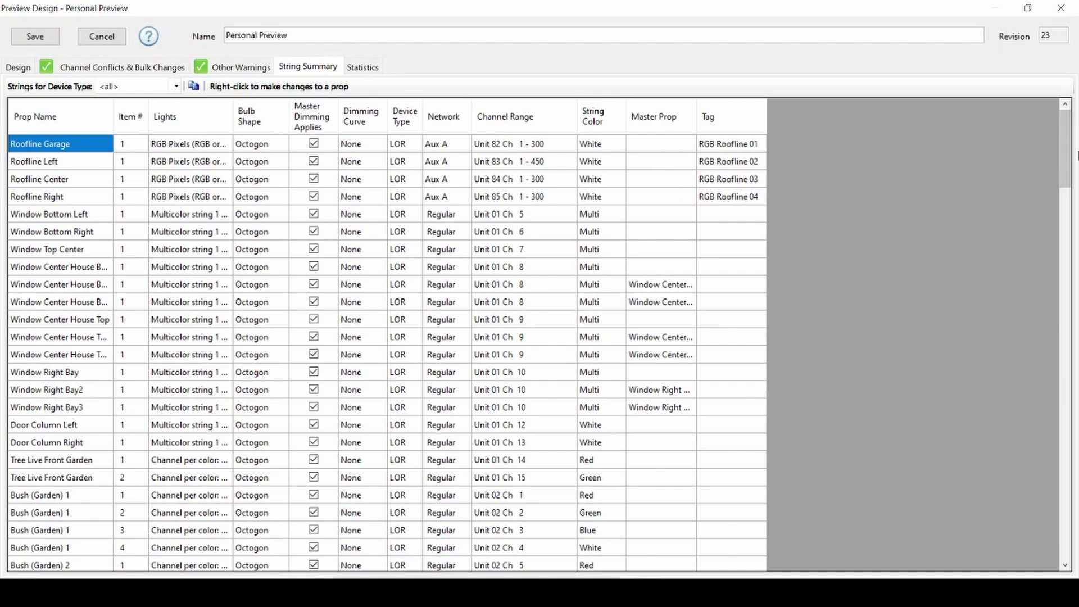
{"action": "left_click_drag", "start_coordinate": [1072, 156], "coordinate": [1074, 436]}
{"action": "left_click", "coordinate": [18, 67]}
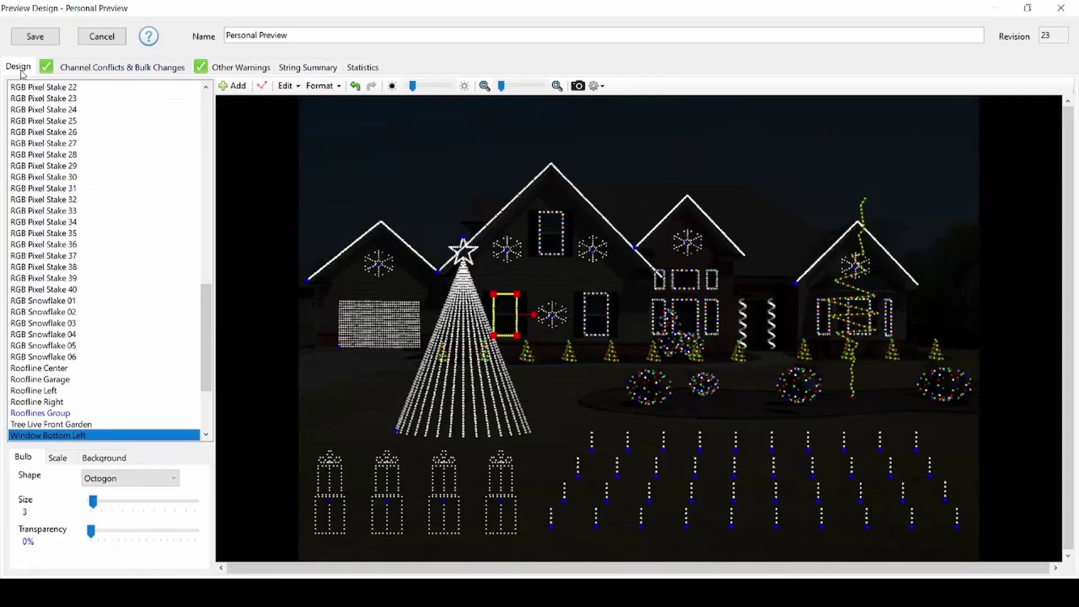
- Check the tag, members and arrangement of the Rooflines Group and close it without changes
{"action": "double_click", "coordinate": [50, 414]}
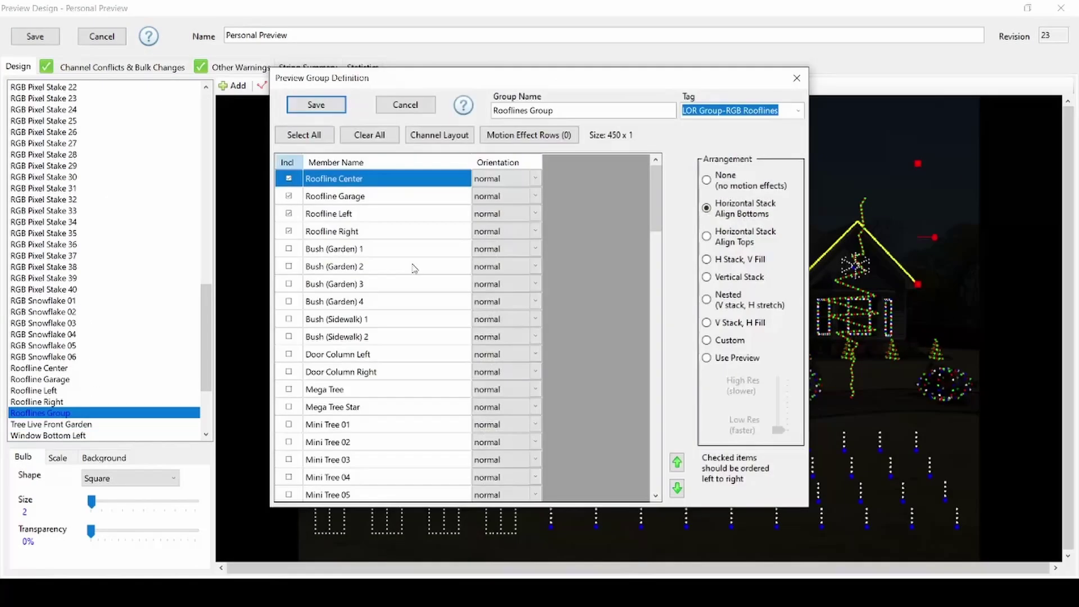
{"action": "left_click", "coordinate": [415, 109]}
- Save the Personal Preview design with its assigned tags
{"action": "left_click_drag", "start_coordinate": [206, 313], "coordinate": [208, 148]}
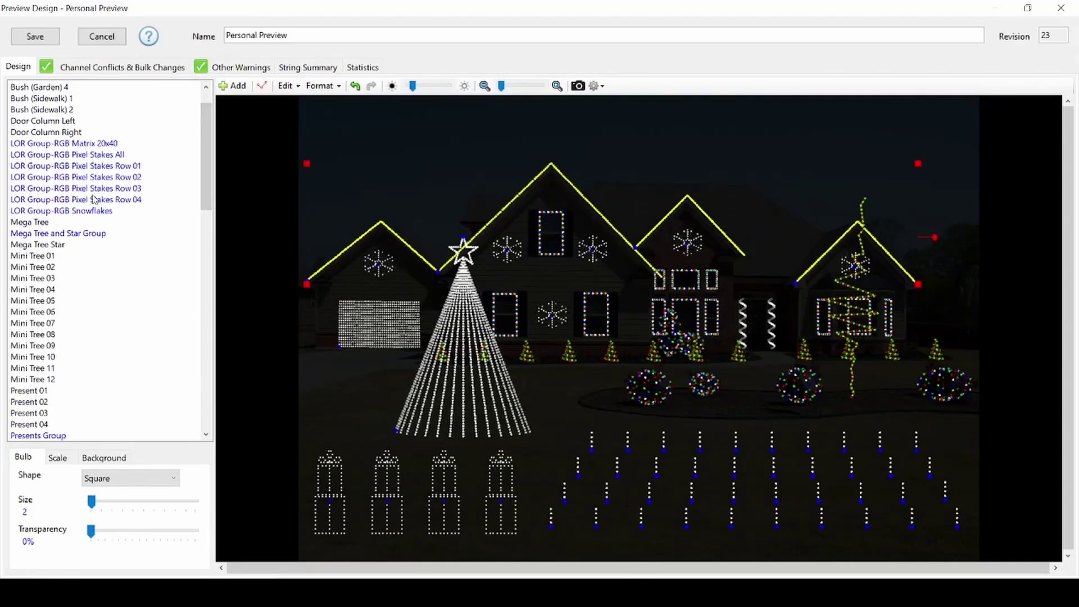
{"action": "left_click", "coordinate": [48, 40]}
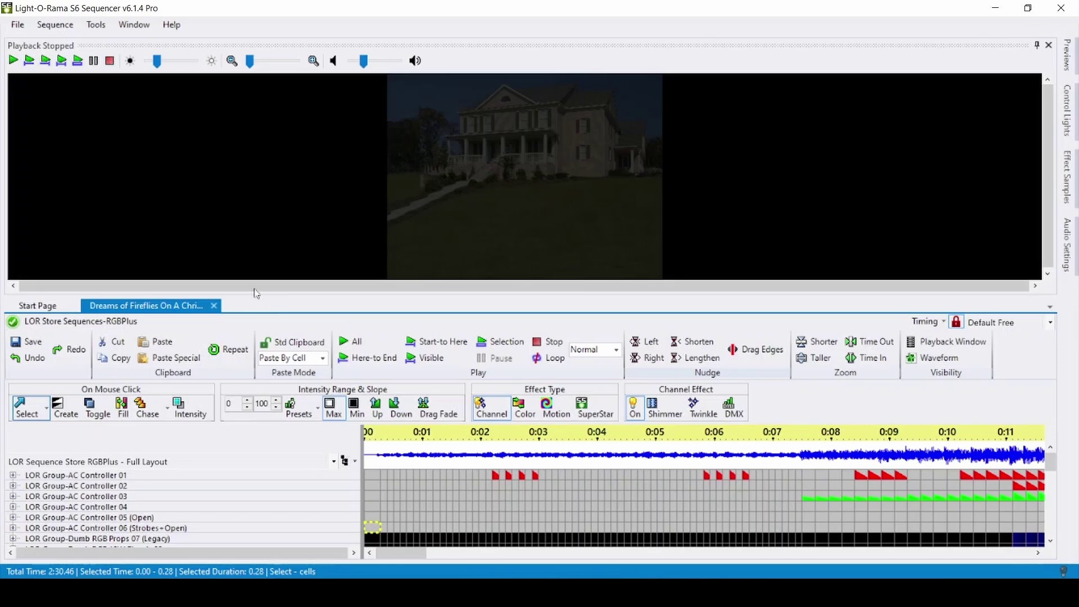
- Assign the Personal Preview to the Dreams of Fireflies sequence in place of its current preview
{"action": "left_click", "coordinate": [56, 25]}
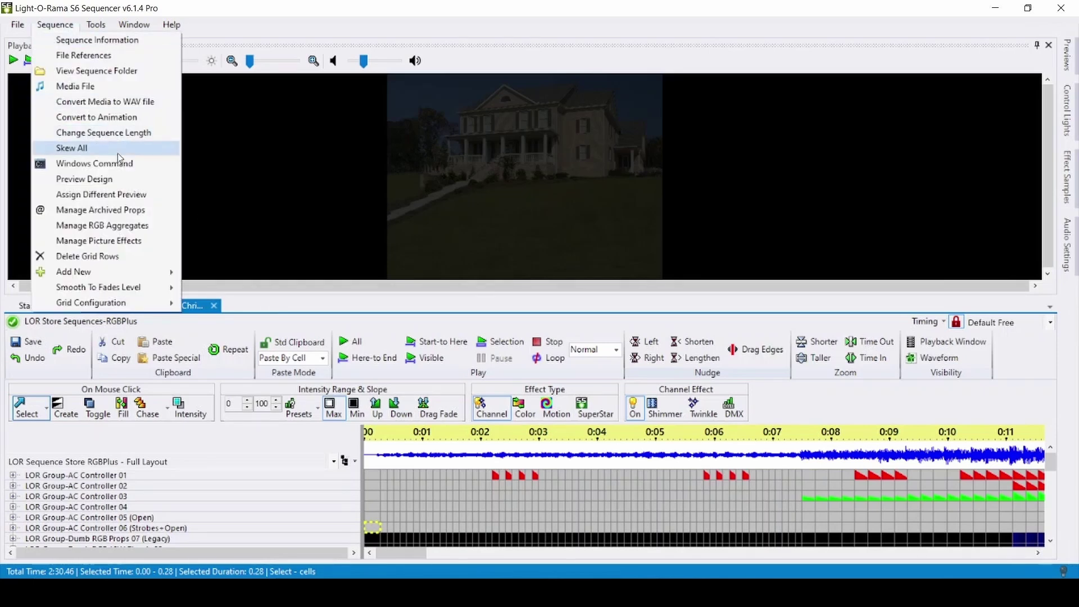
{"action": "left_click", "coordinate": [149, 197]}
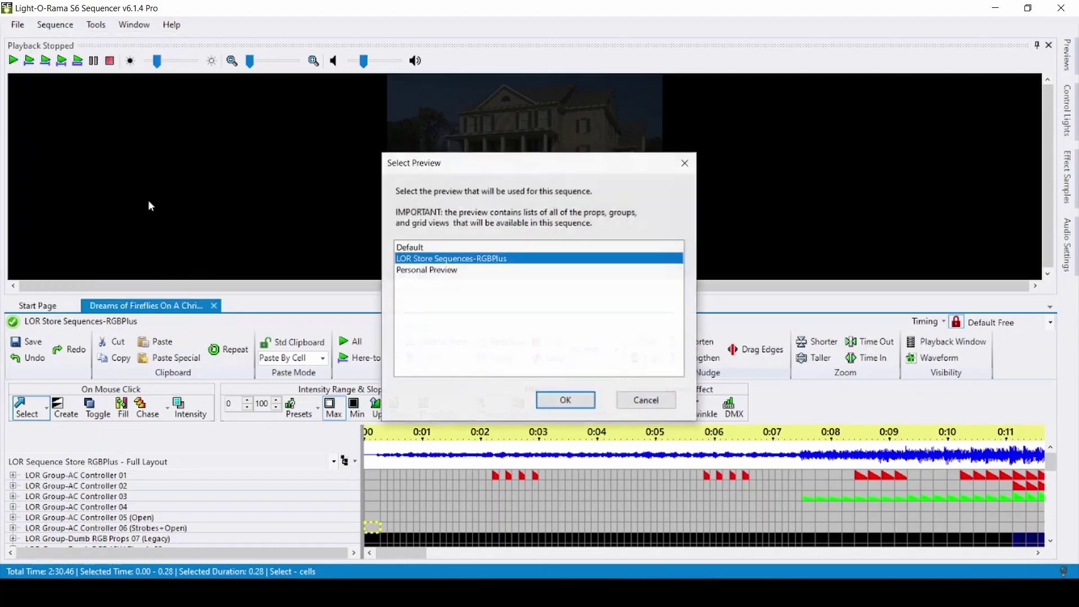
{"action": "left_click", "coordinate": [453, 271]}
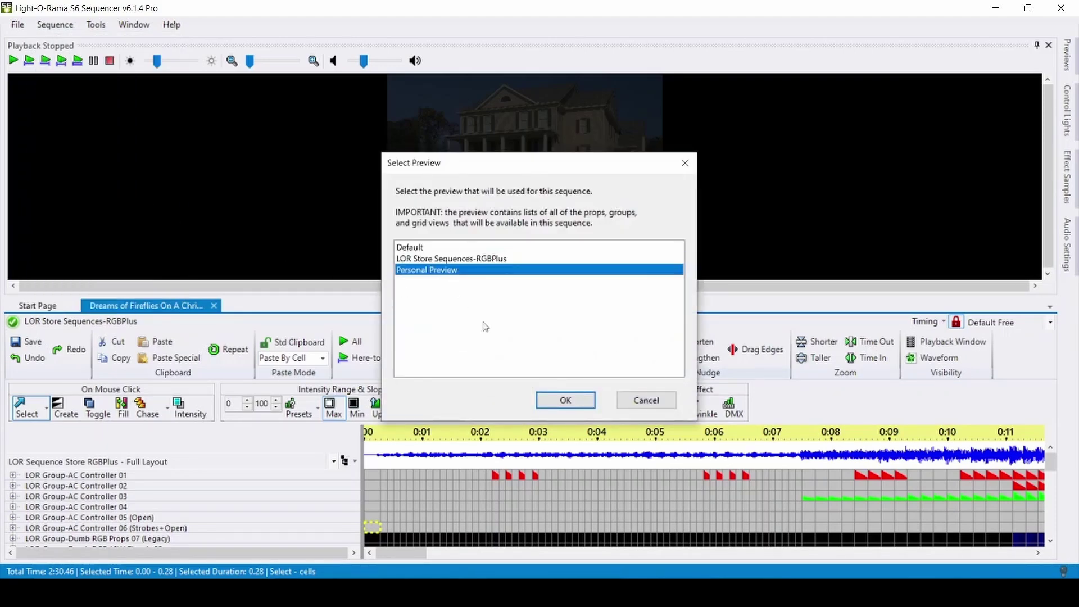
{"action": "left_click", "coordinate": [566, 400]}
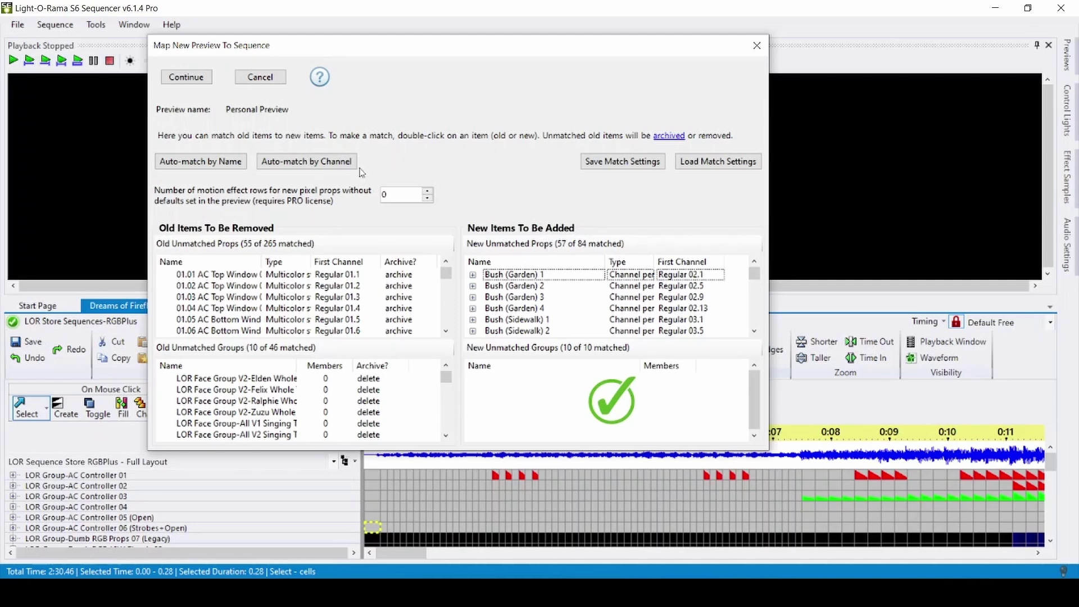
- Auto-match the remaining unmatched props by channel, apply the preview mapping to the sequence and dismiss the warnings
{"action": "left_click", "coordinate": [304, 163]}
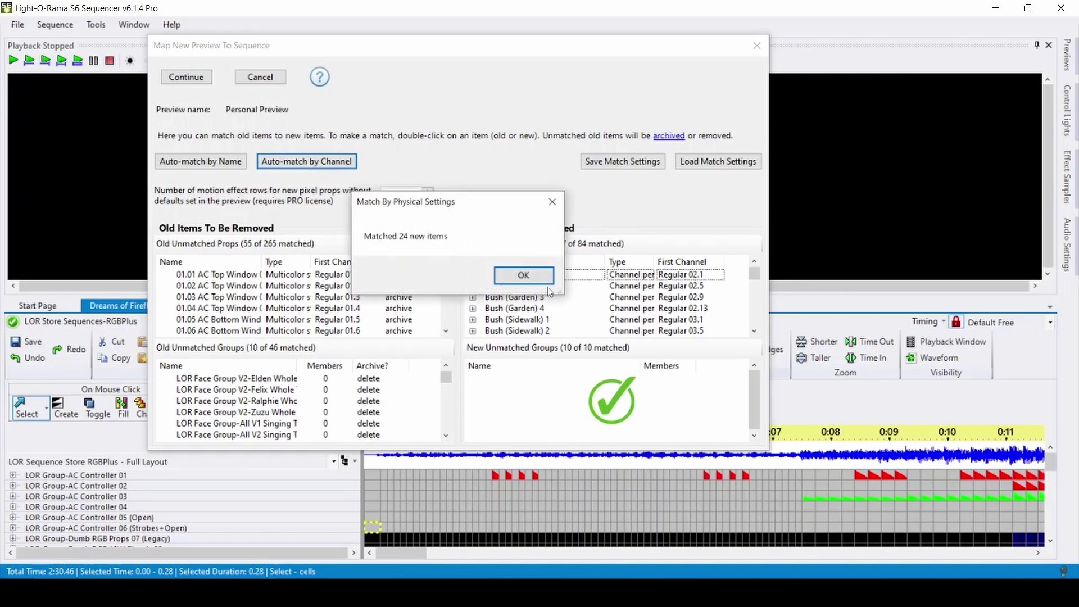
{"action": "left_click", "coordinate": [540, 279]}
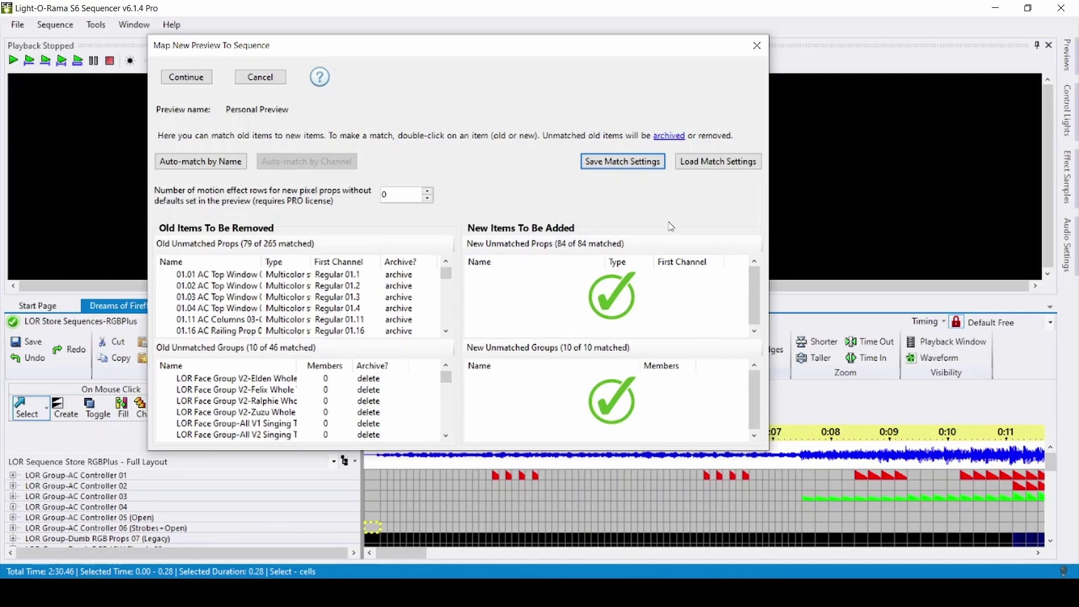
{"action": "left_click", "coordinate": [182, 78]}
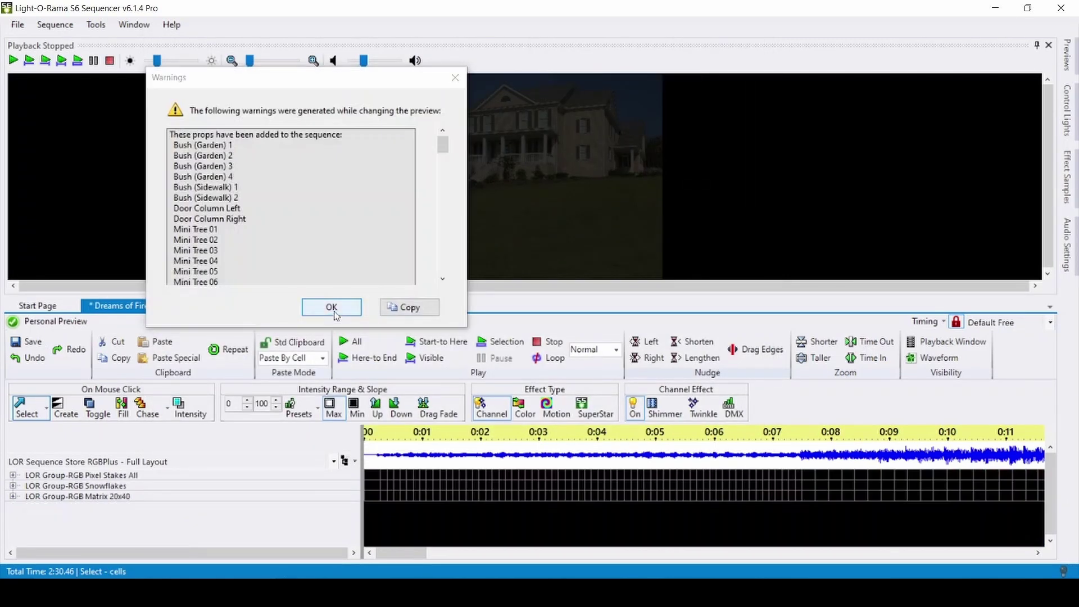
{"action": "left_click", "coordinate": [334, 311]}
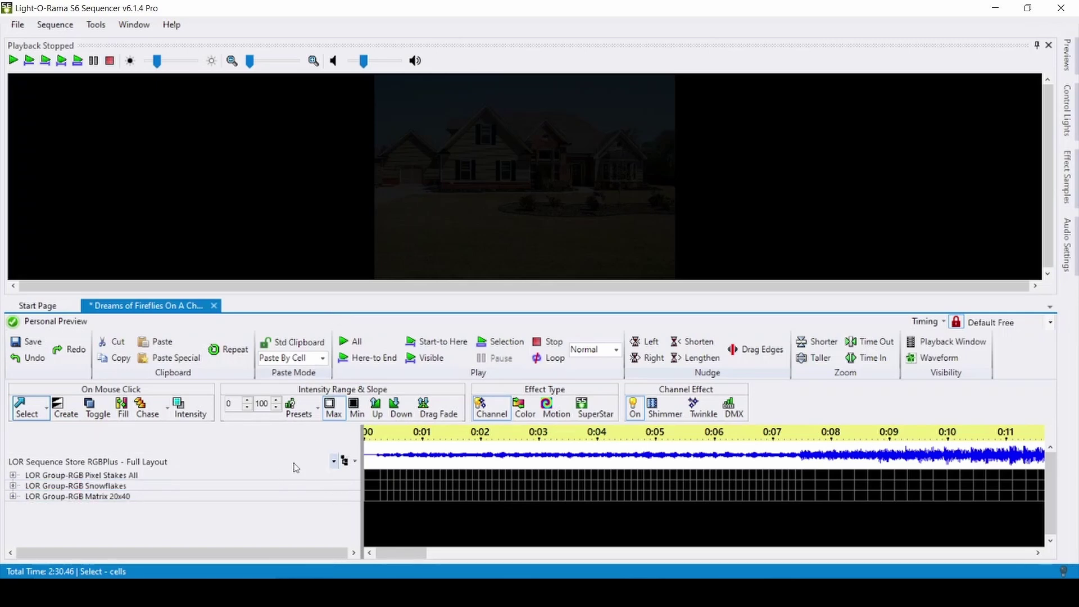
- Switch the sequence grid to the Show All Items view and look through the effects on the mapped and archived props
{"action": "left_click", "coordinate": [334, 462]}
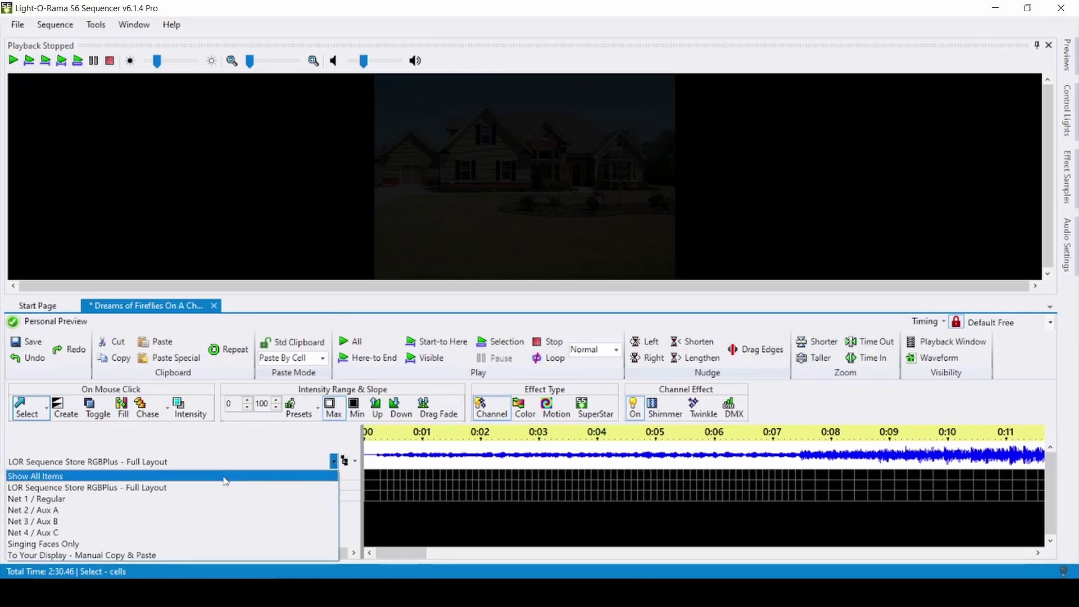
{"action": "left_click", "coordinate": [226, 481]}
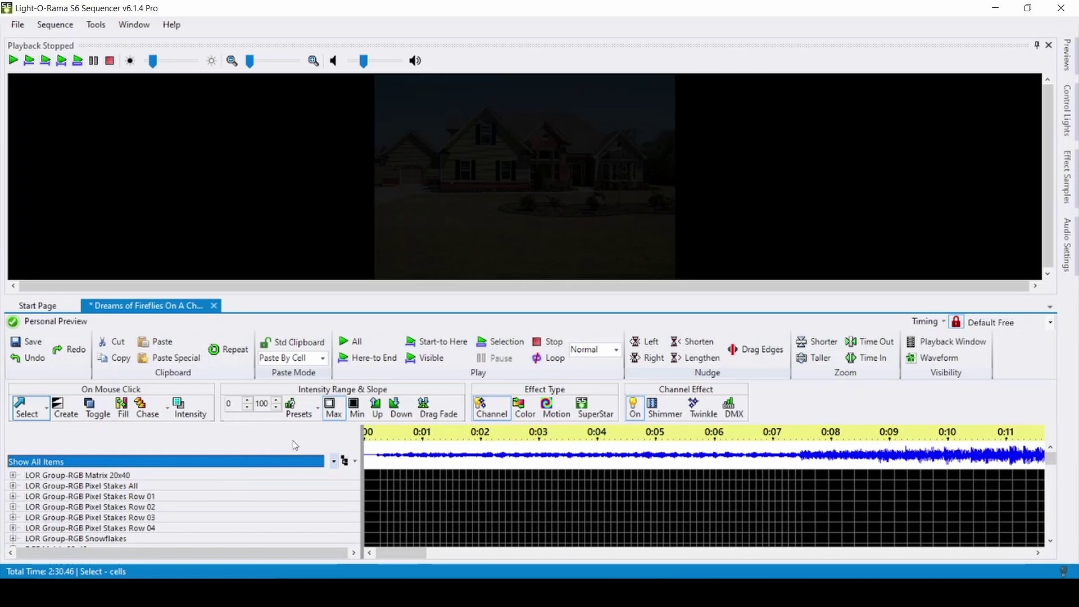
{"action": "left_click", "coordinate": [415, 518]}
{"action": "scroll", "coordinate": [416, 523], "scroll_direction": "down", "scroll_amount": 1}
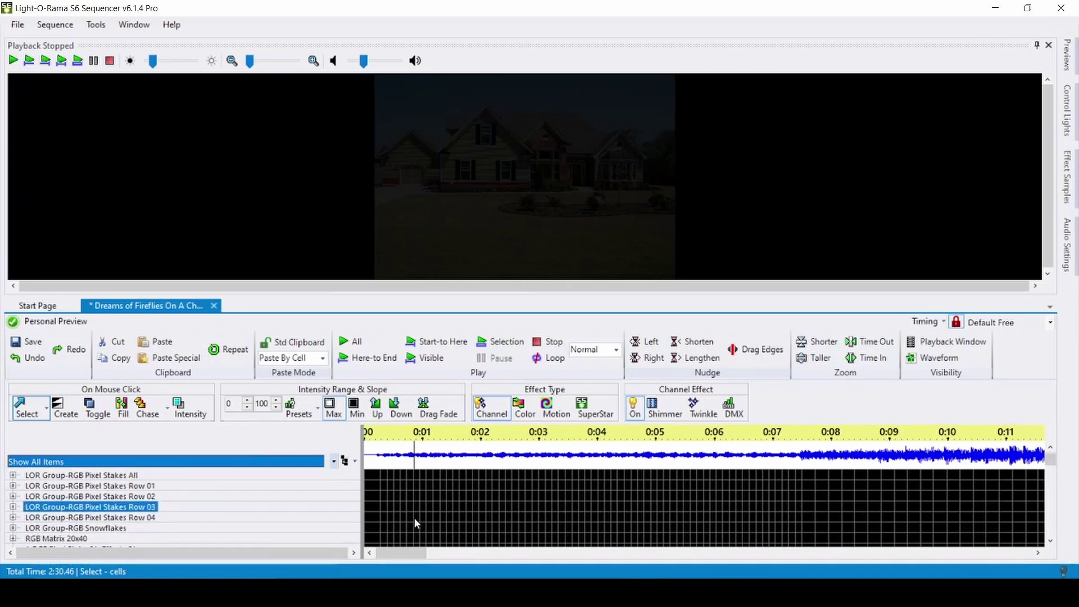
{"action": "scroll", "coordinate": [413, 517], "scroll_direction": "down", "scroll_amount": 10}
{"action": "scroll", "coordinate": [399, 514], "scroll_direction": "down", "scroll_amount": 1}
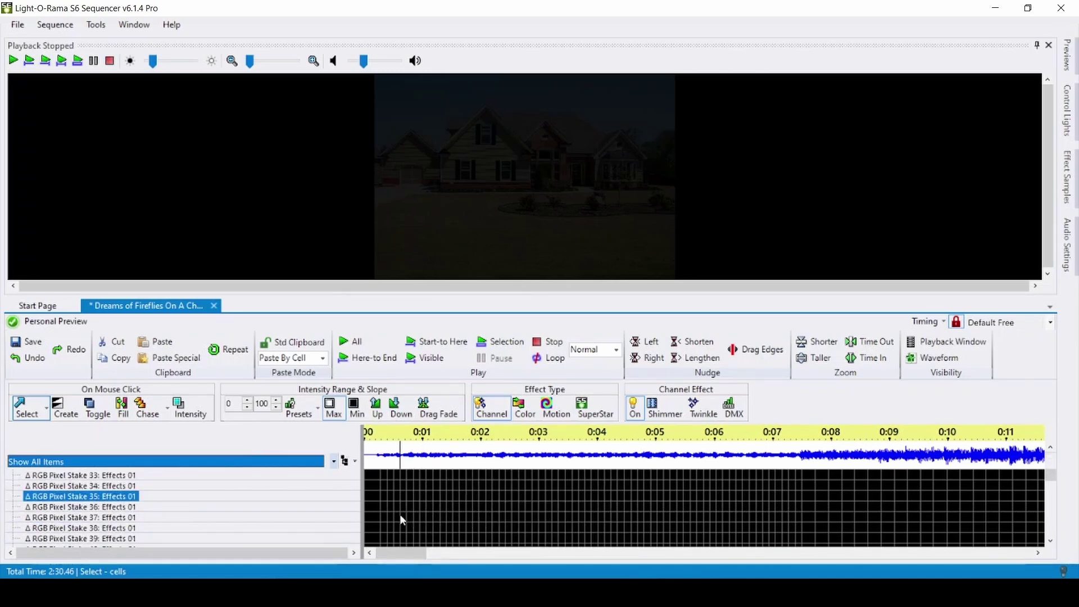
{"action": "scroll", "coordinate": [399, 514], "scroll_direction": "down", "scroll_amount": 15}
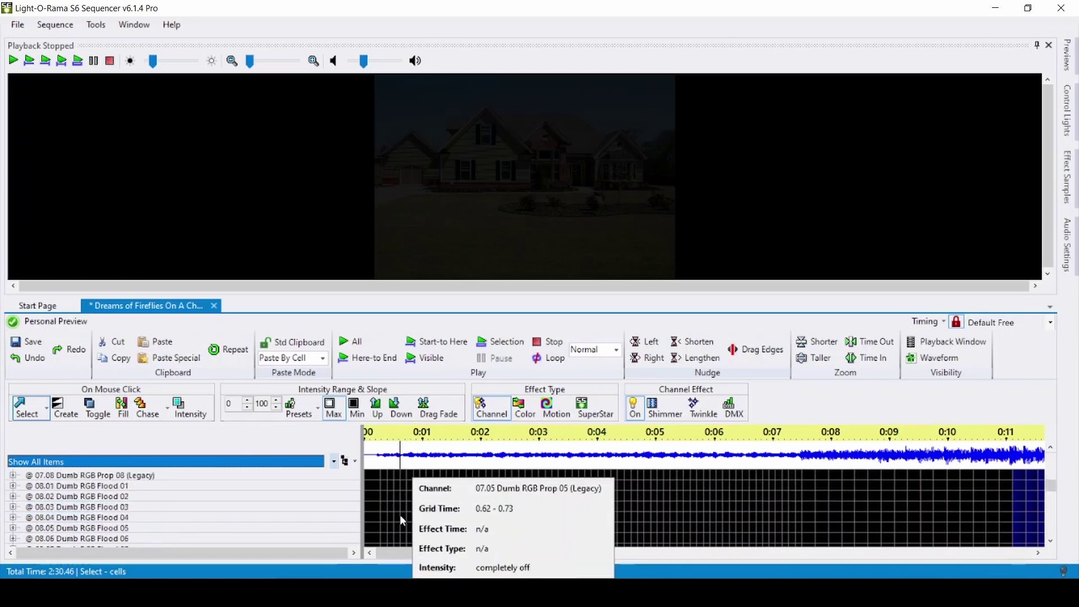
{"action": "scroll", "coordinate": [400, 514], "scroll_direction": "down", "scroll_amount": 15}
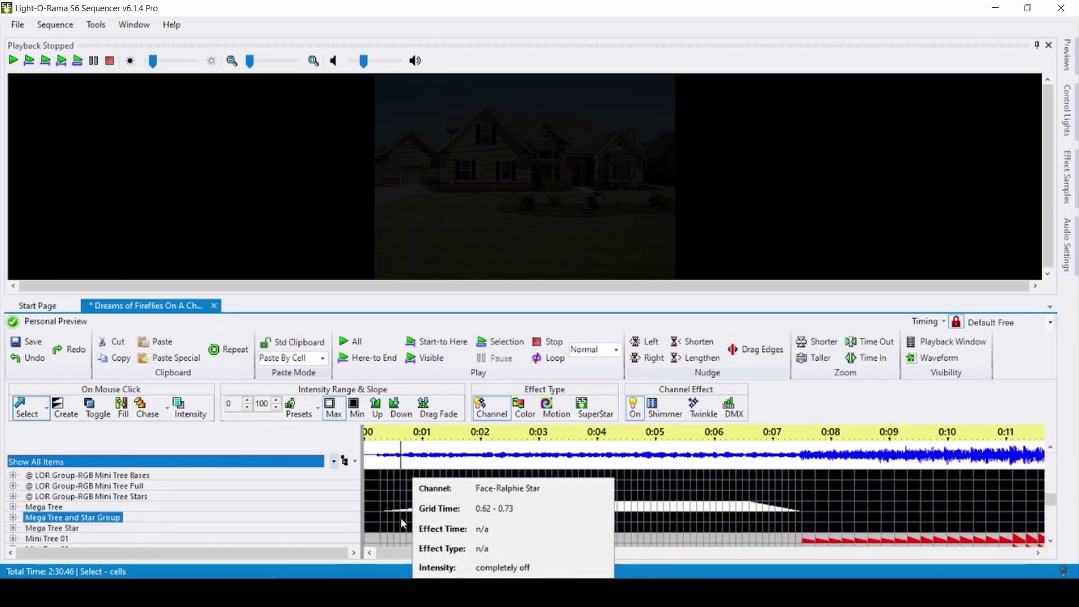
{"action": "scroll", "coordinate": [400, 518], "scroll_direction": "down", "scroll_amount": 15}
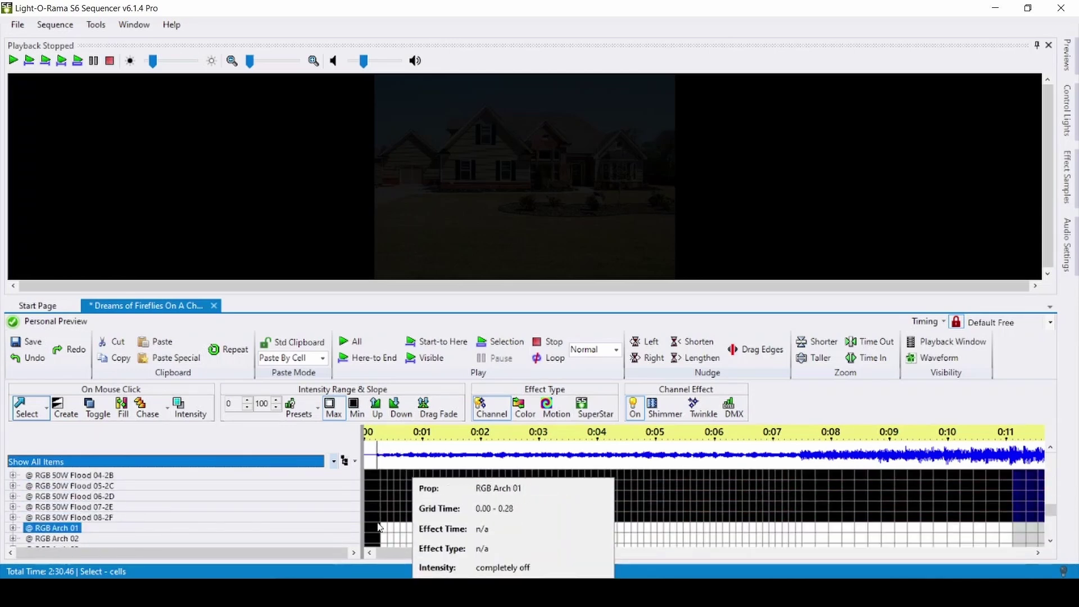
- Play the sequence from its beginning to check the mapped effects on the Personal Preview
{"action": "scroll", "coordinate": [377, 522], "scroll_direction": "up", "scroll_amount": 2}
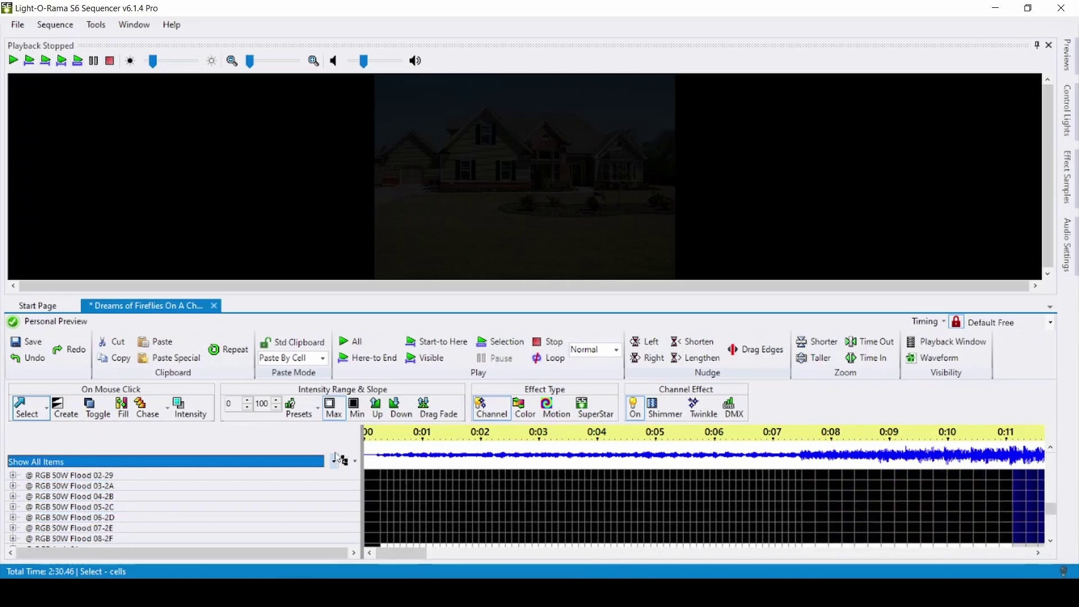
{"action": "left_click", "coordinate": [371, 506]}
{"action": "key", "text": "space"}
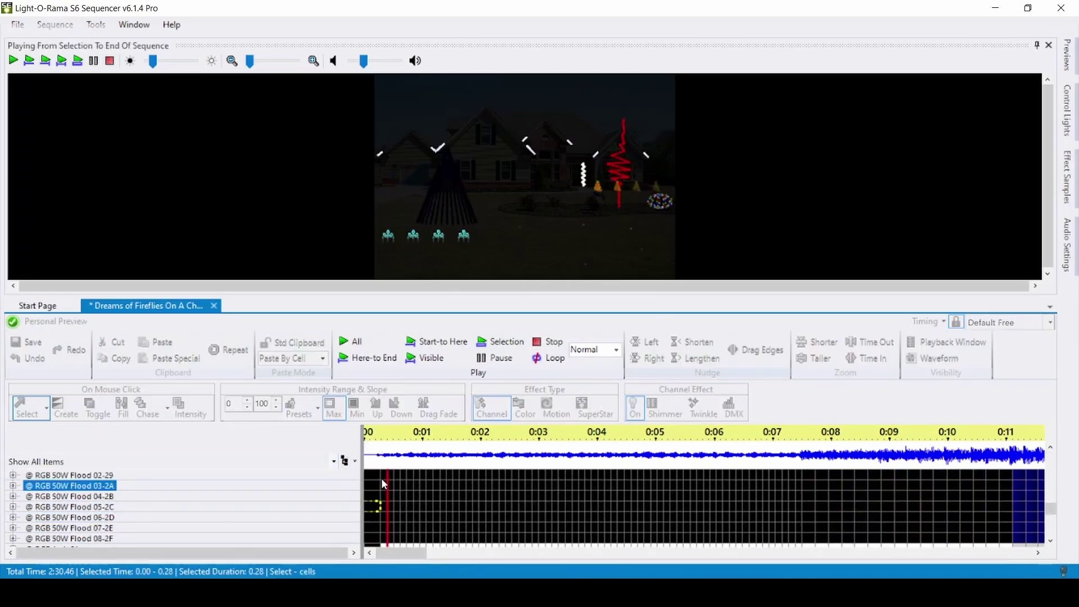